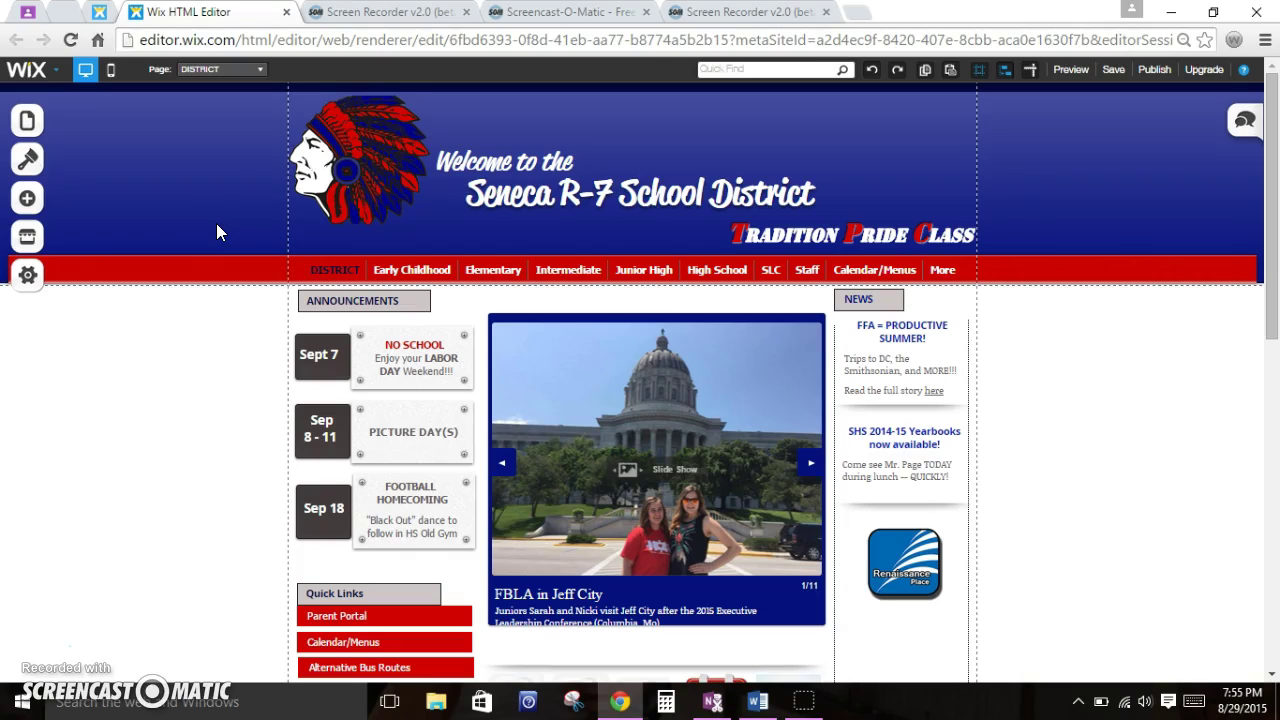
Step: Select the headdress logo and move it a few pixels lower in the header
left_click(350, 167)
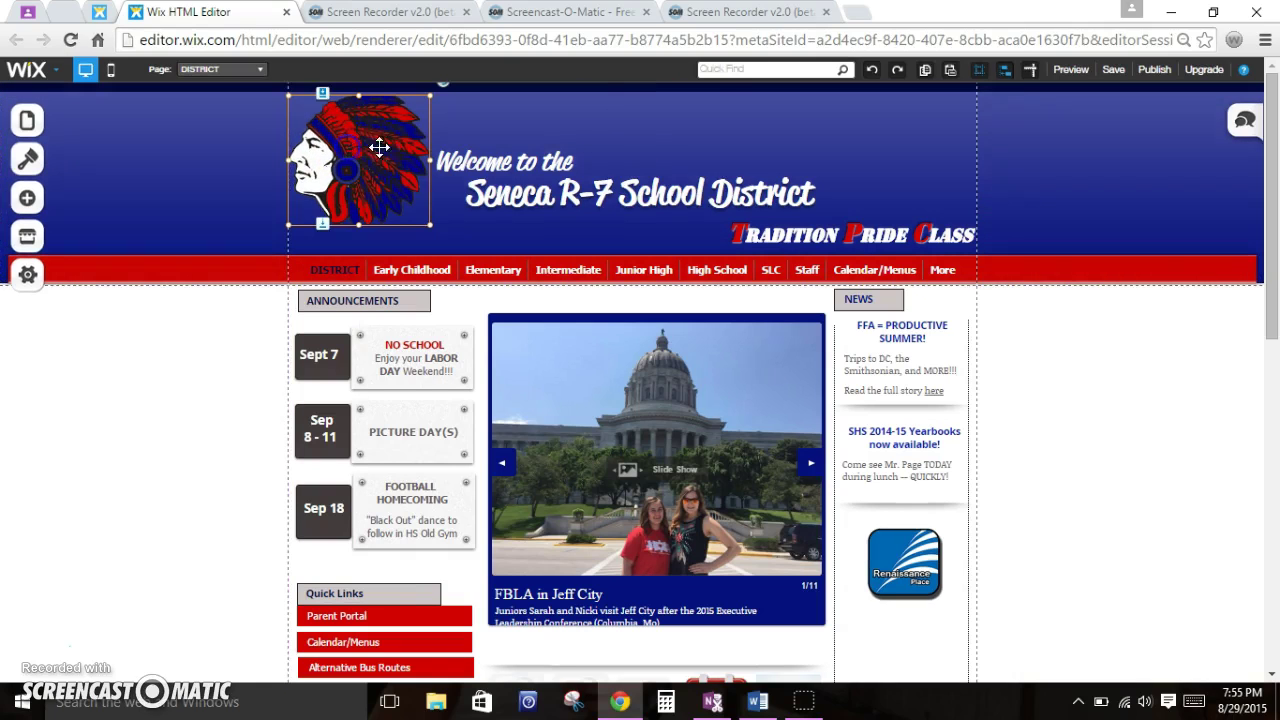
left_click(871, 70)
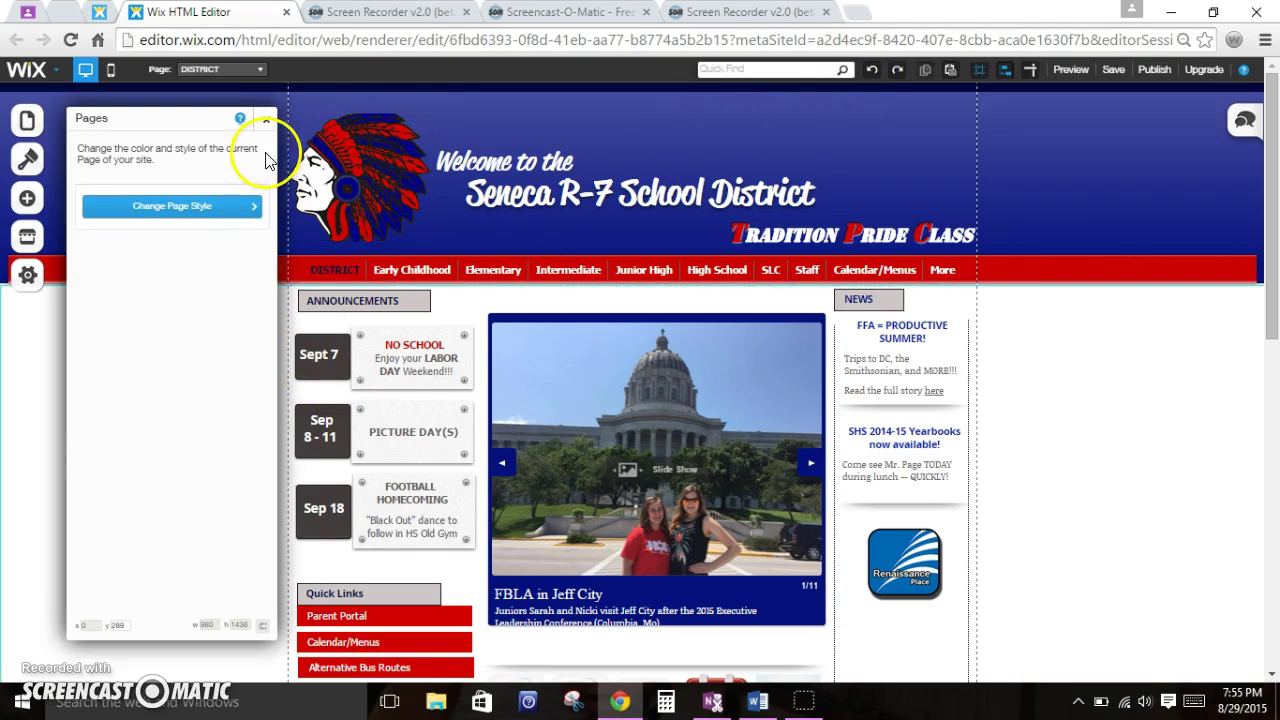
Step: Close the Pages panel and start text editing on the Sep 18 Football Homecoming announcement
left_click(266, 120)
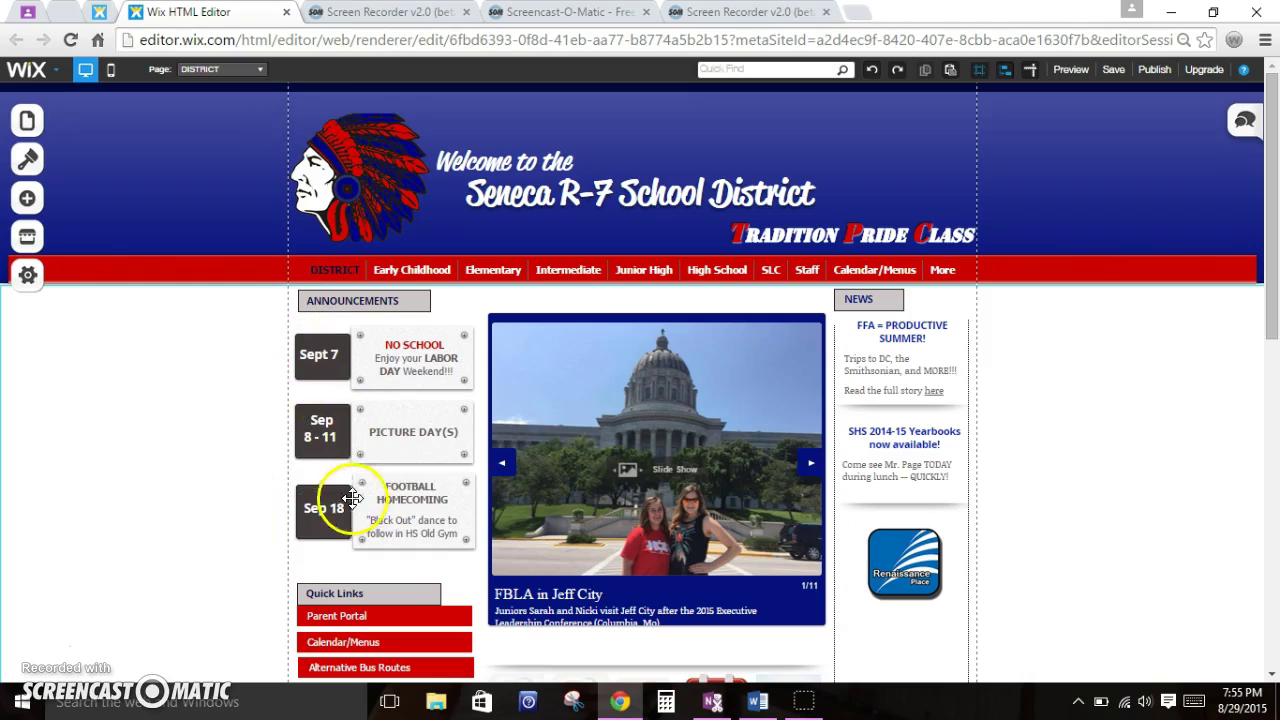
left_click(398, 500)
left_click(400, 502)
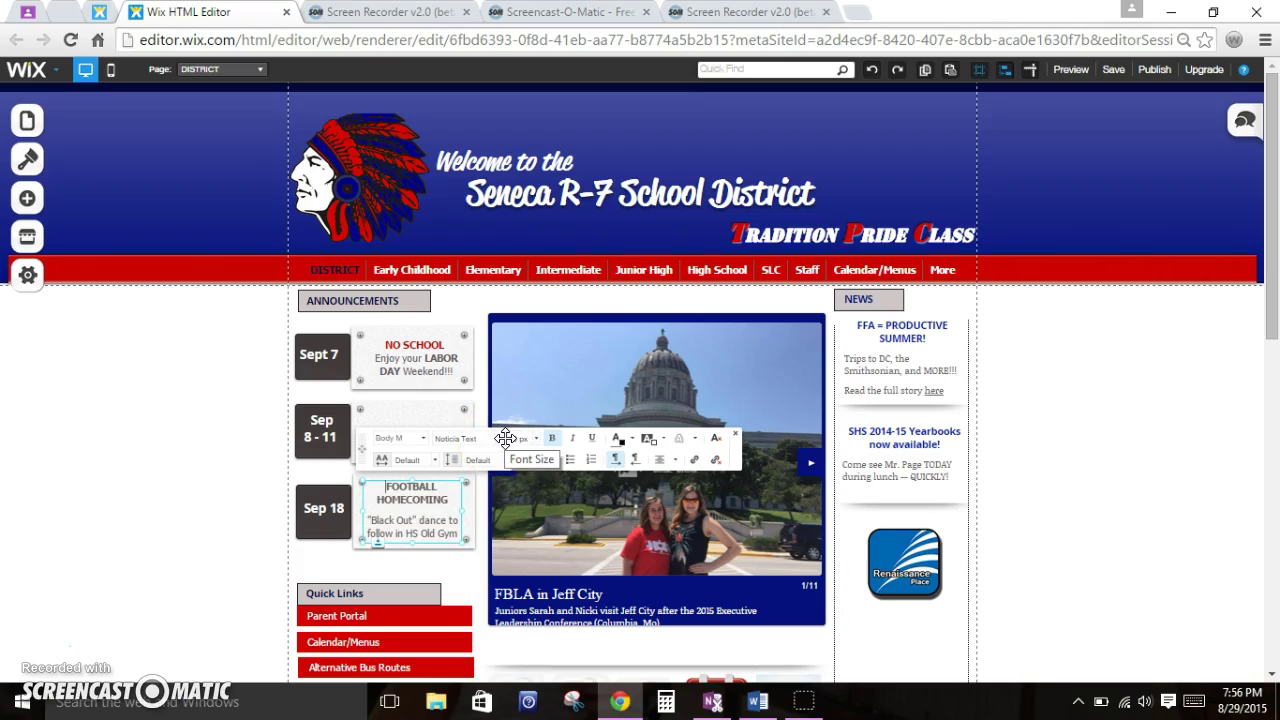
Step: Leave text editing and inspect the Renaissance Place, student portal, parent portal and School Board Policies images
left_click(897, 472)
left_click(900, 560)
scroll(890, 559, "down", 1)
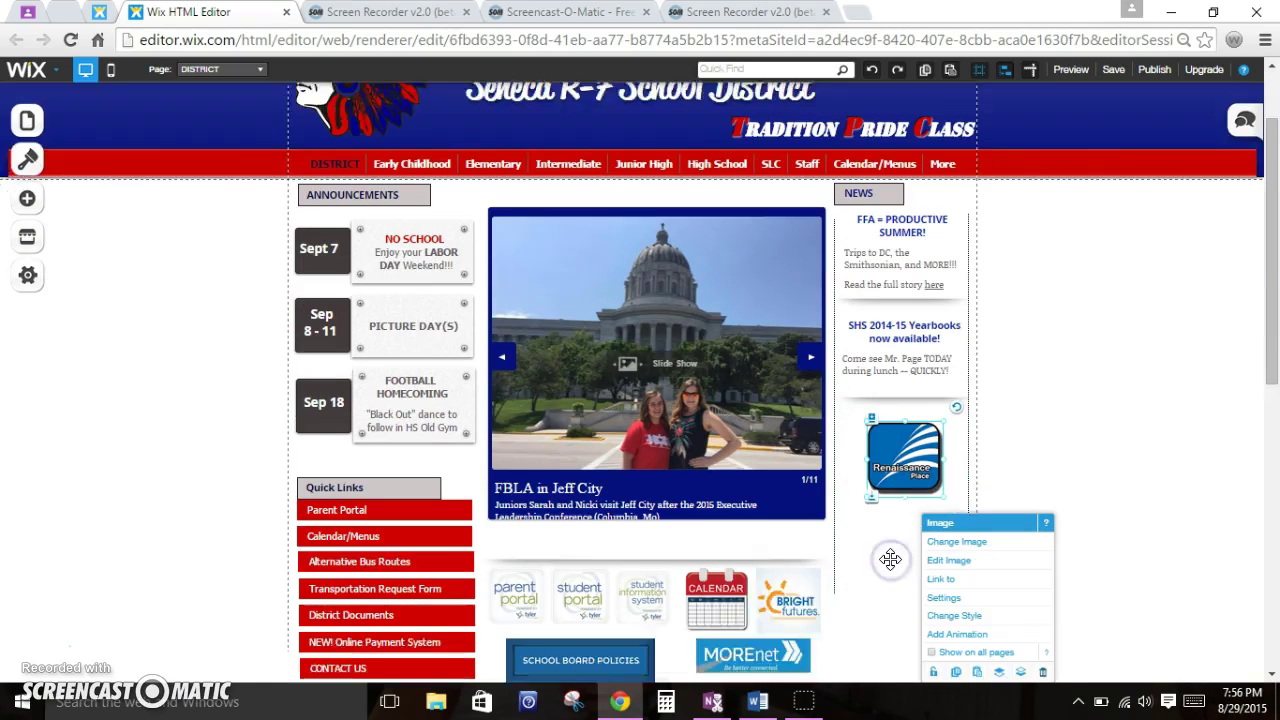
scroll(890, 559, "down", 1)
left_click(573, 564)
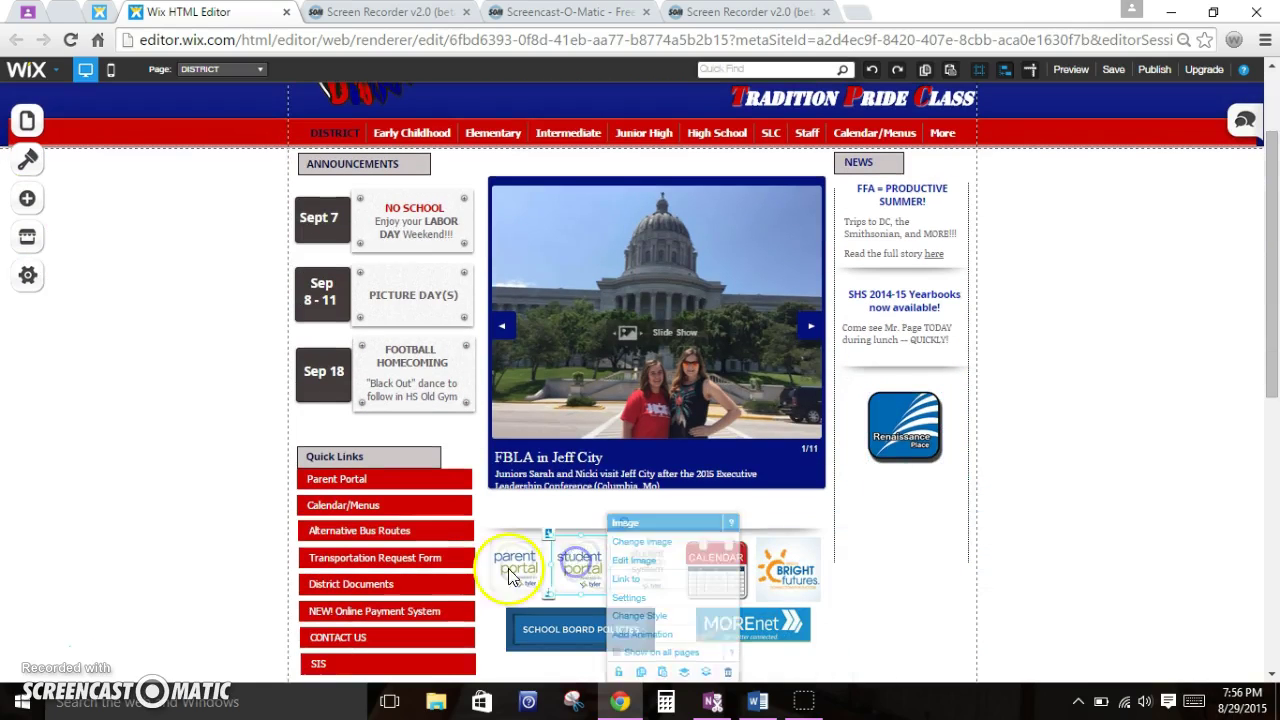
left_click(510, 577)
left_click(518, 632)
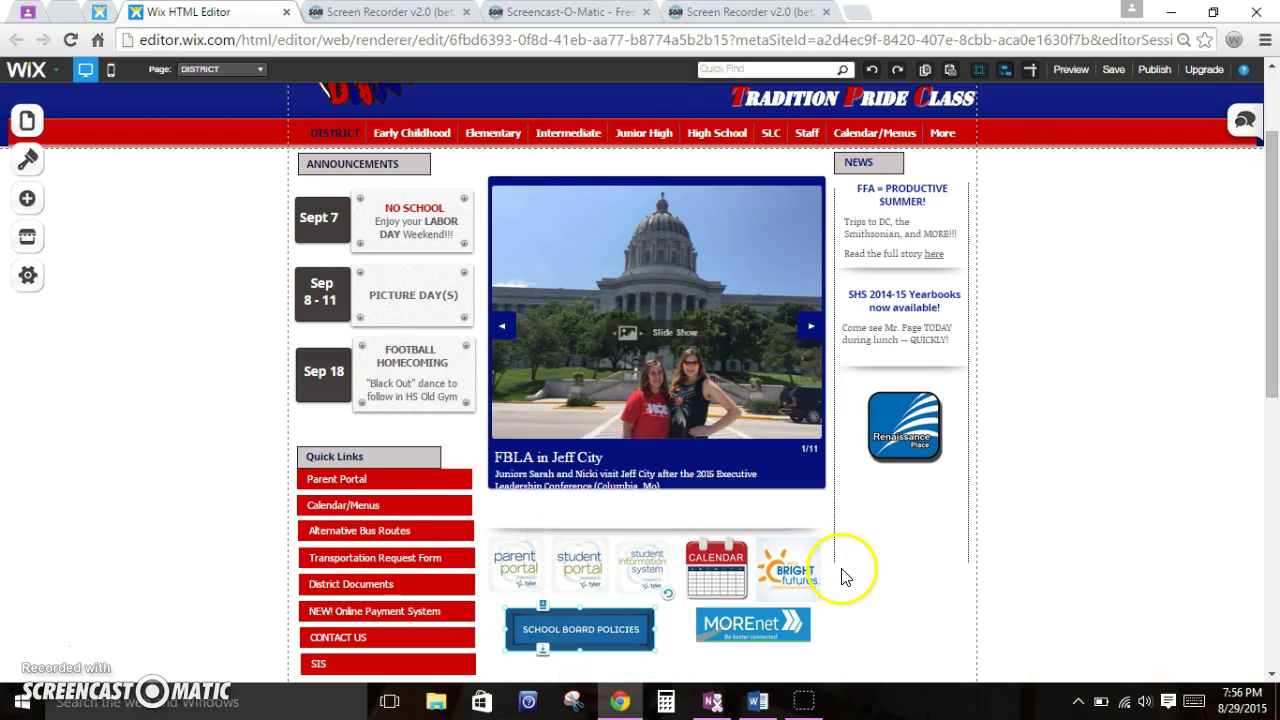
scroll(843, 577, "down", 1)
scroll(843, 577, "down", 5)
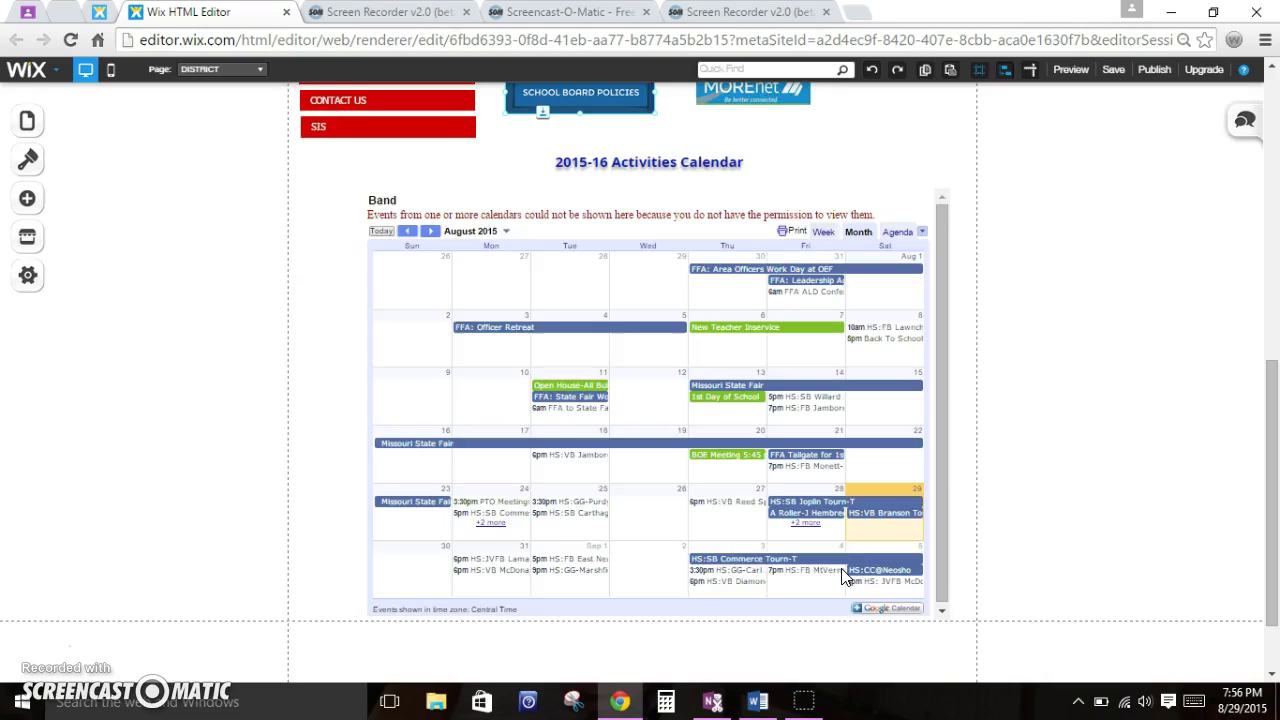
scroll(843, 577, "up", 5)
scroll(843, 577, "up", 2)
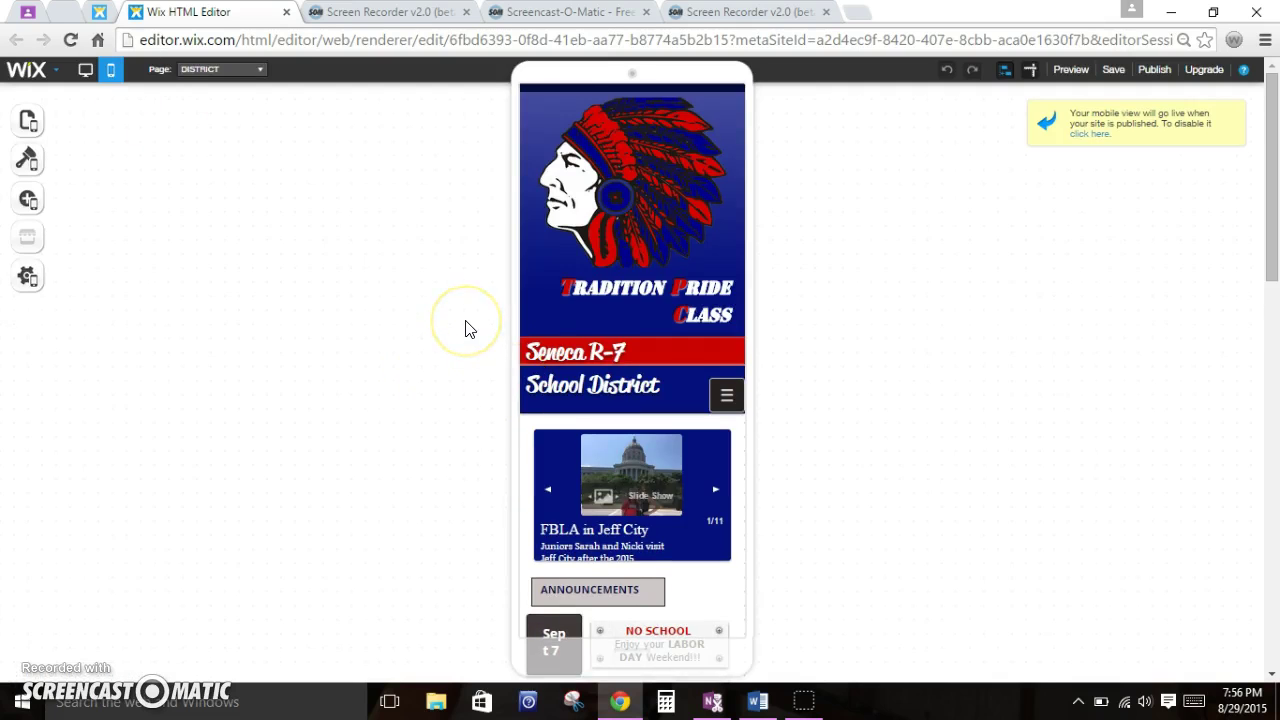
scroll(465, 330, "down", 3)
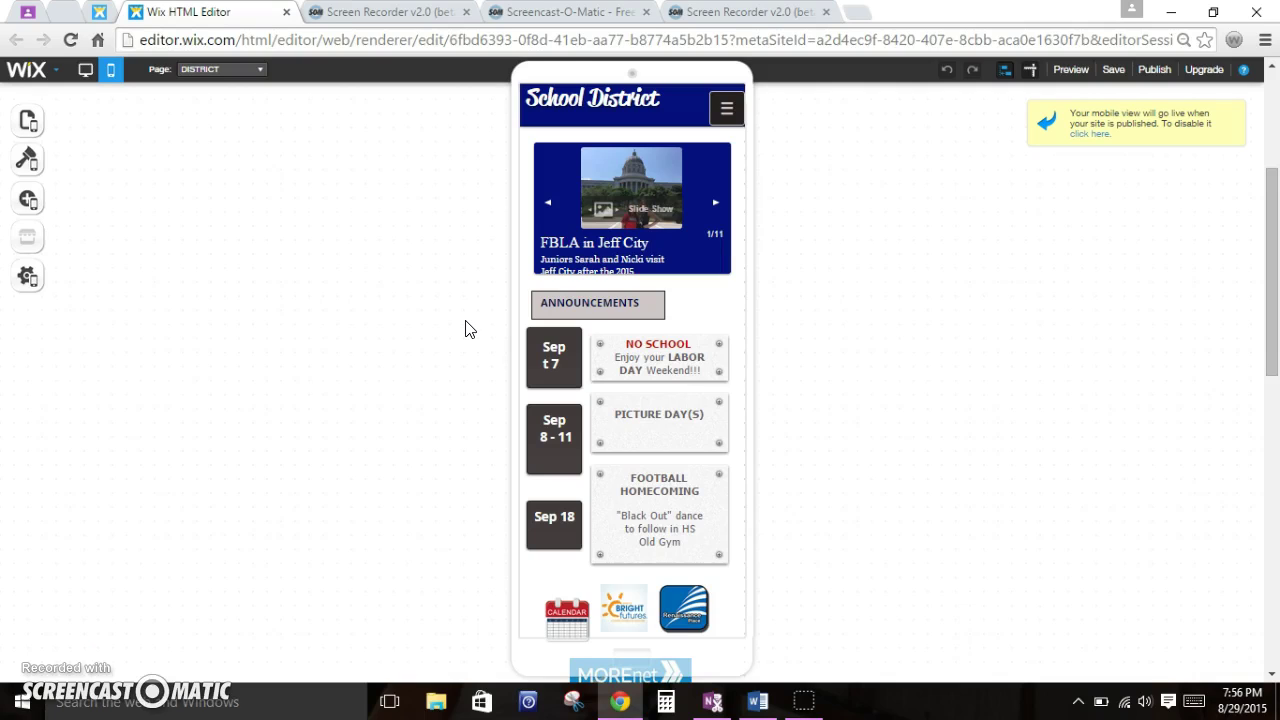
scroll(465, 330, "down", 2)
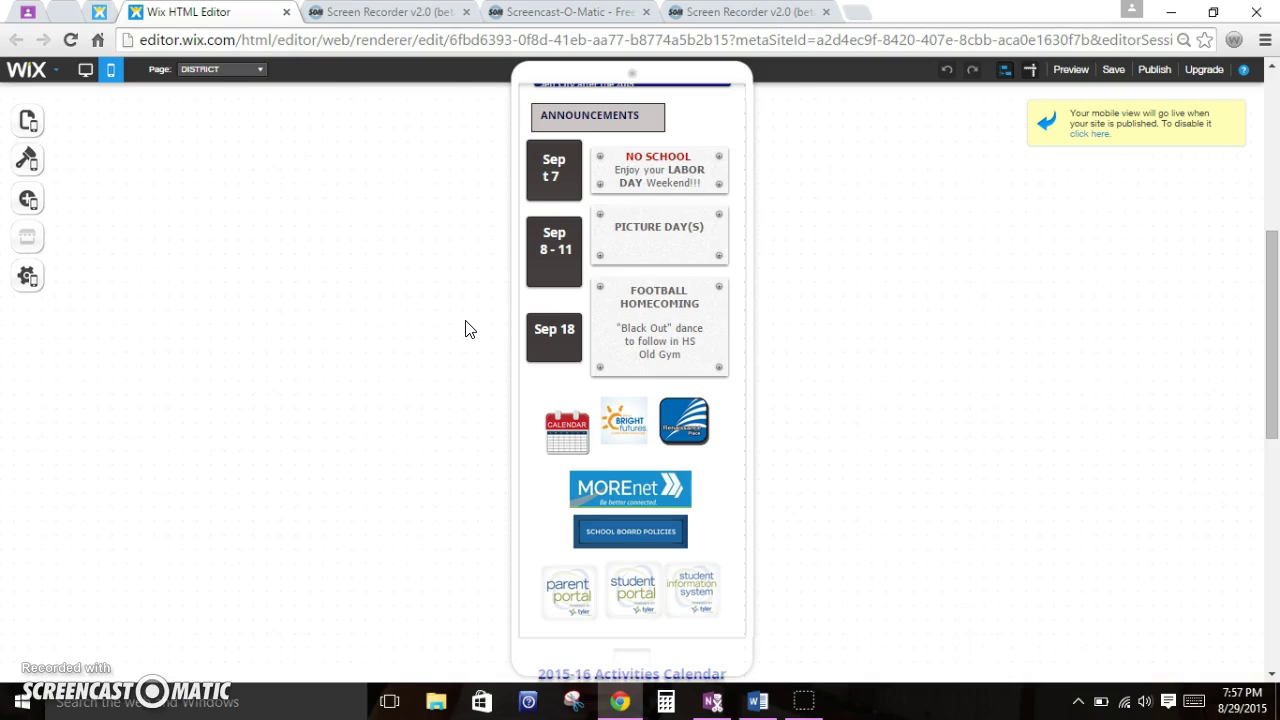
scroll(465, 330, "down", 4)
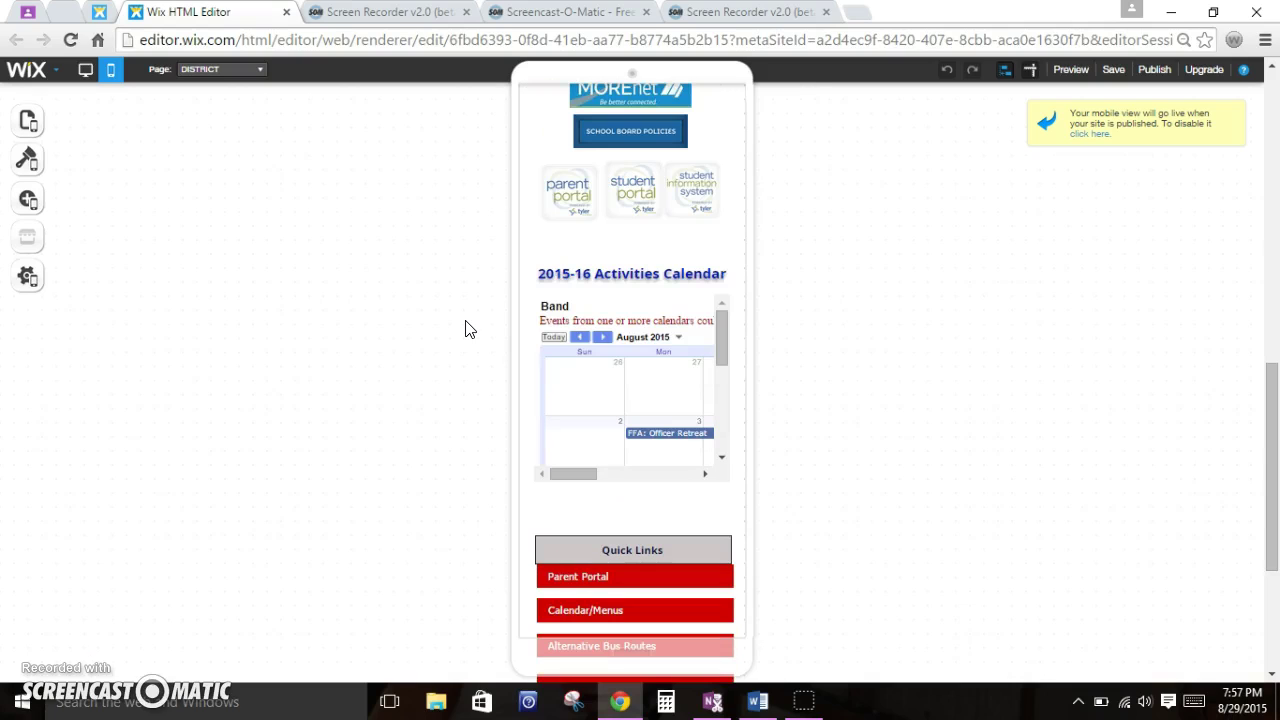
scroll(465, 330, "down", 1)
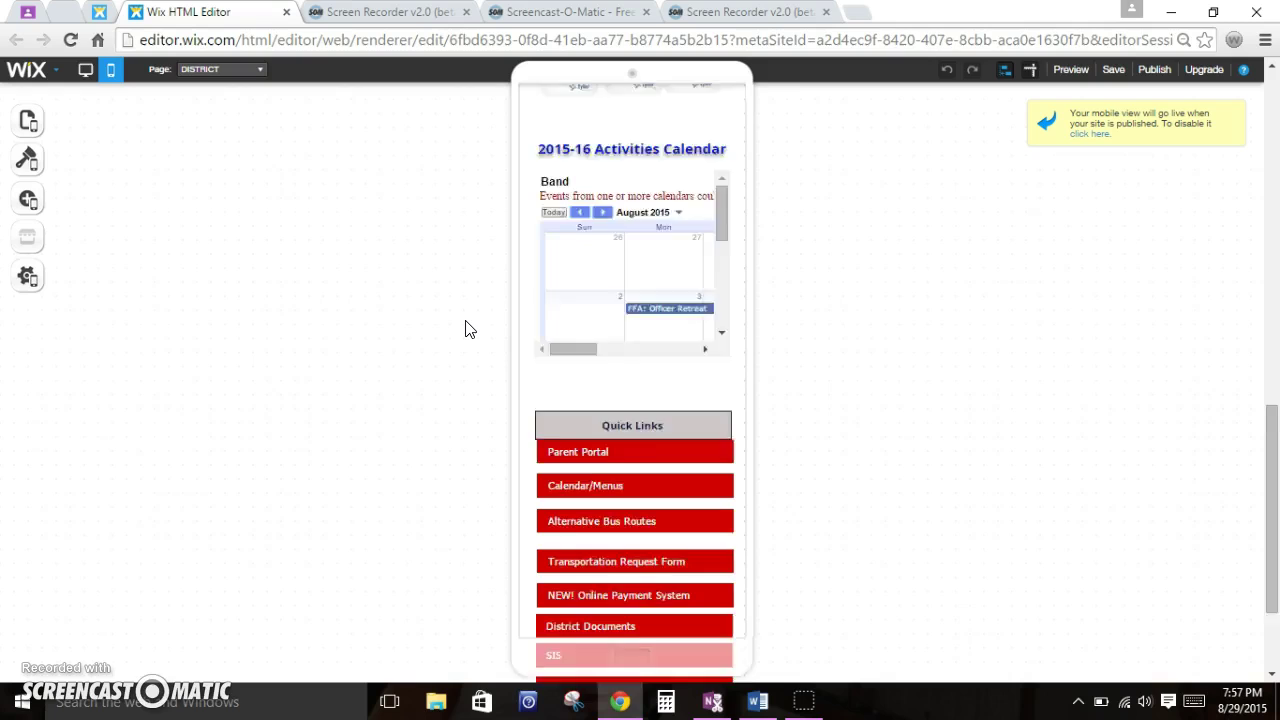
scroll(465, 330, "down", 2)
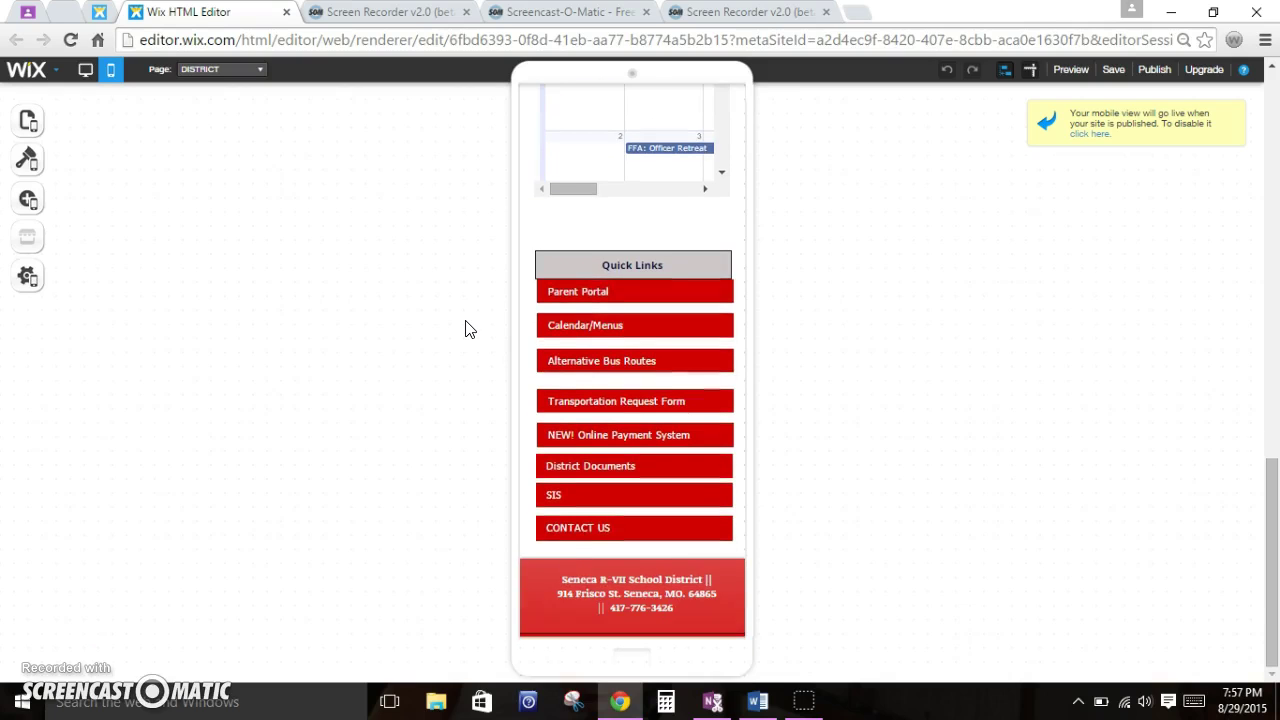
scroll(465, 330, "up", 2)
left_click(431, 411)
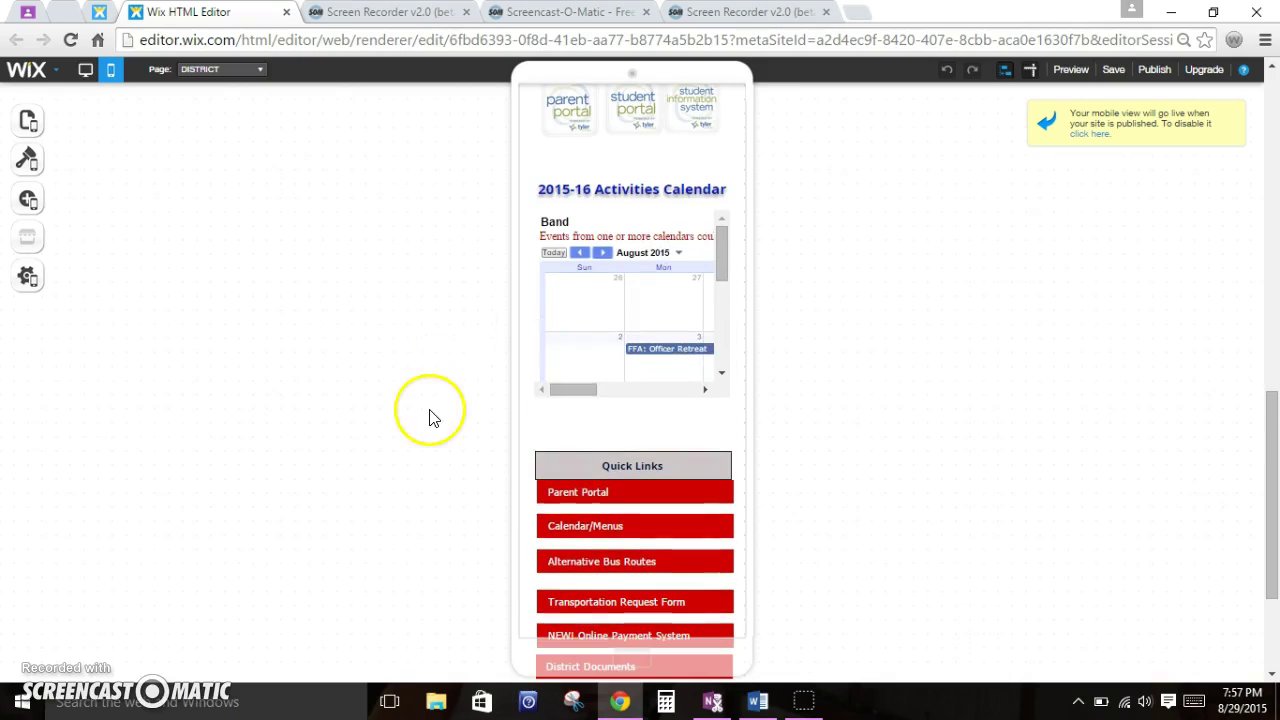
left_click_drag(745, 12, 490, 322)
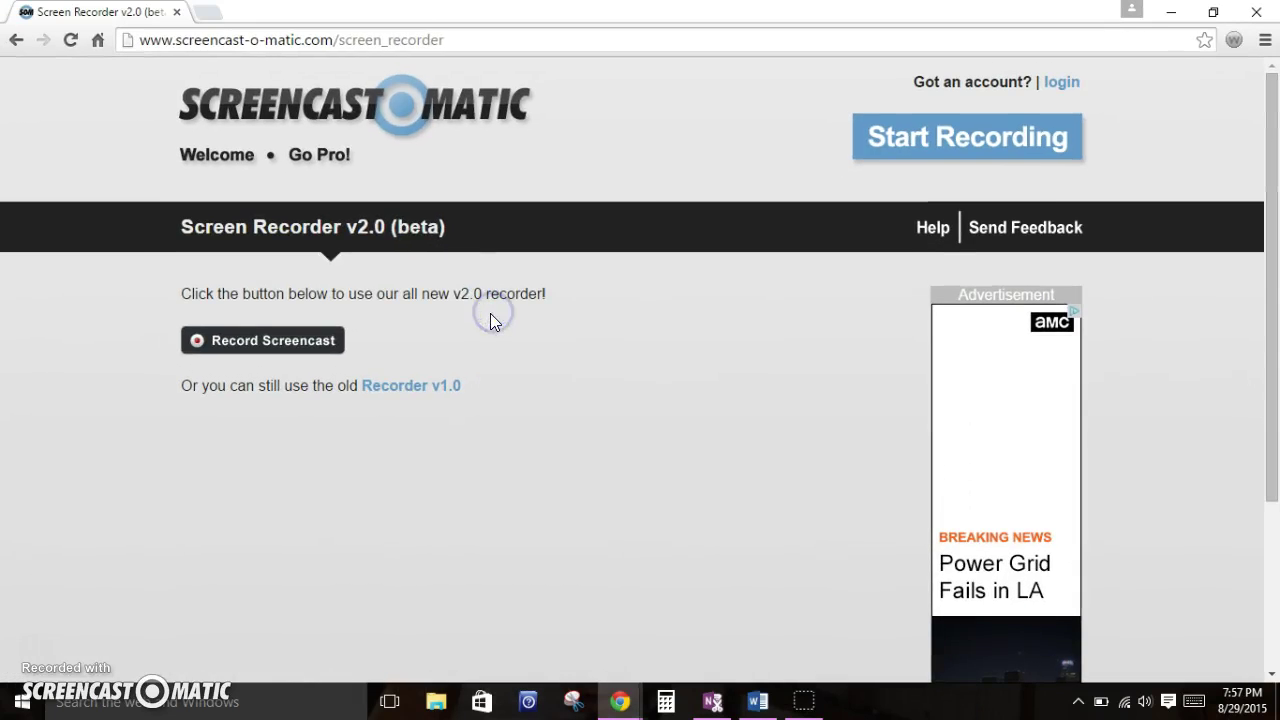
left_click(1171, 12)
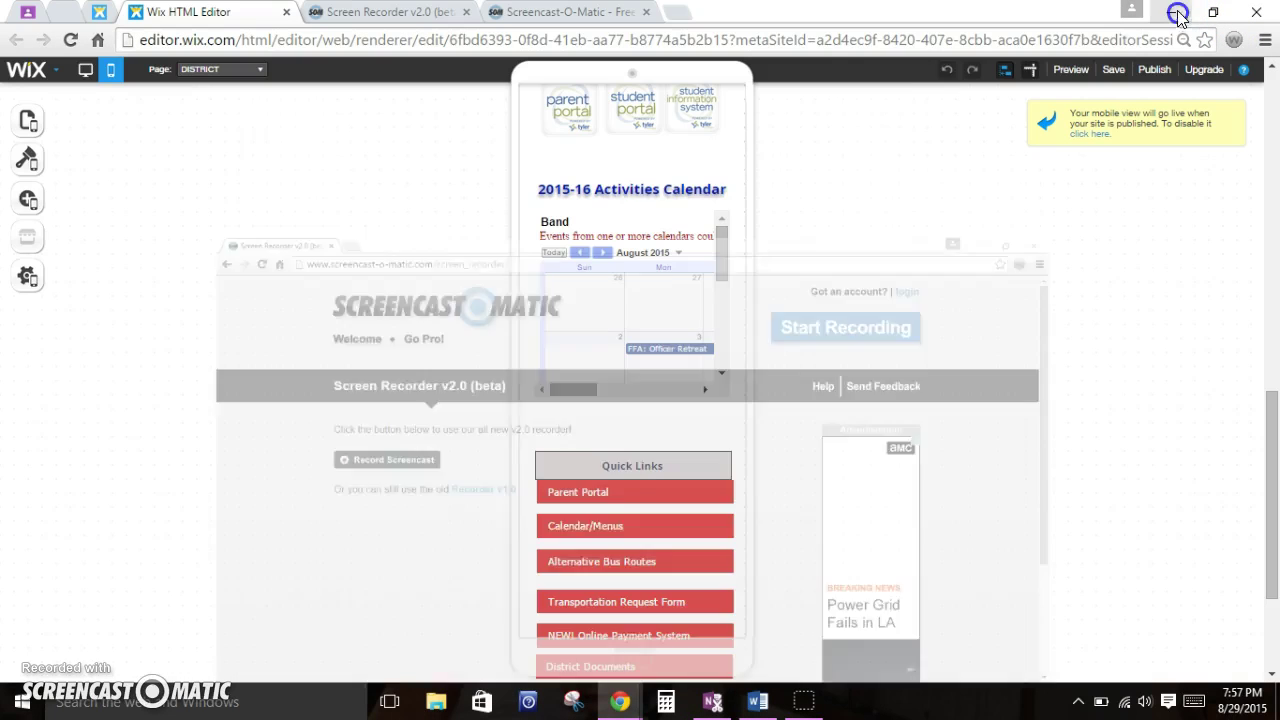
left_click(315, 352)
scroll(315, 355, "down", 3)
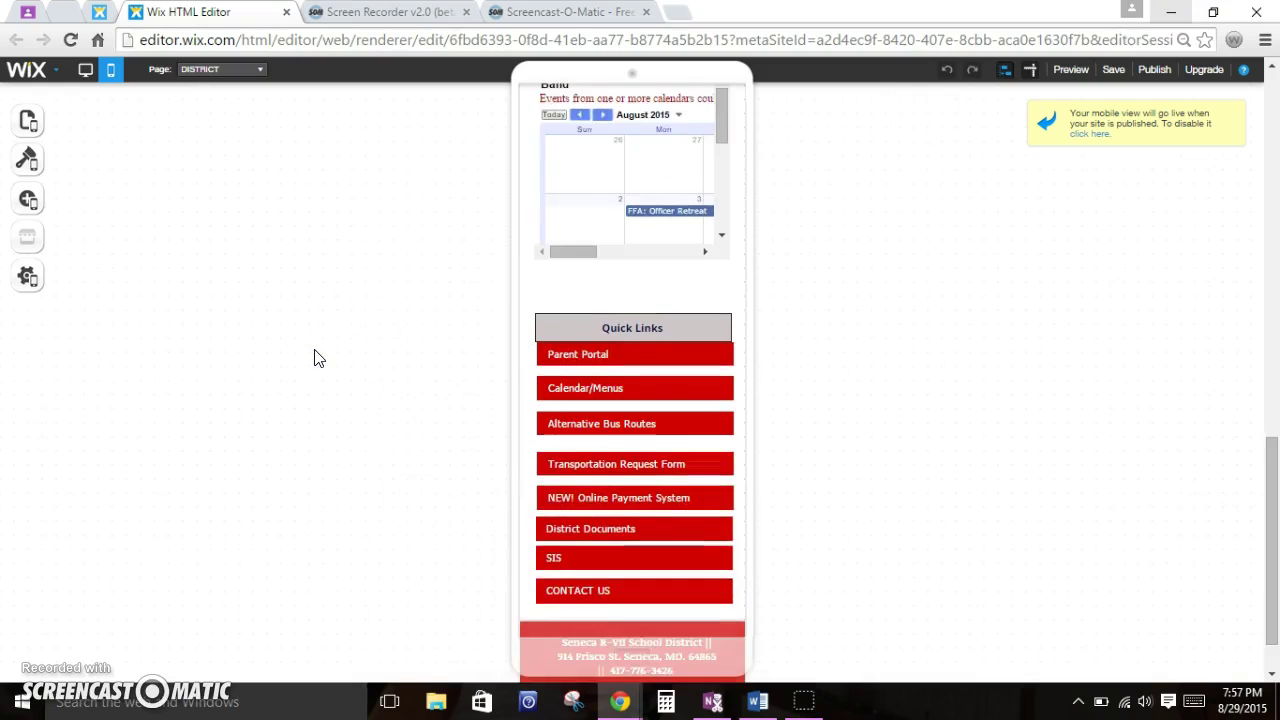
scroll(315, 358, "up", 8)
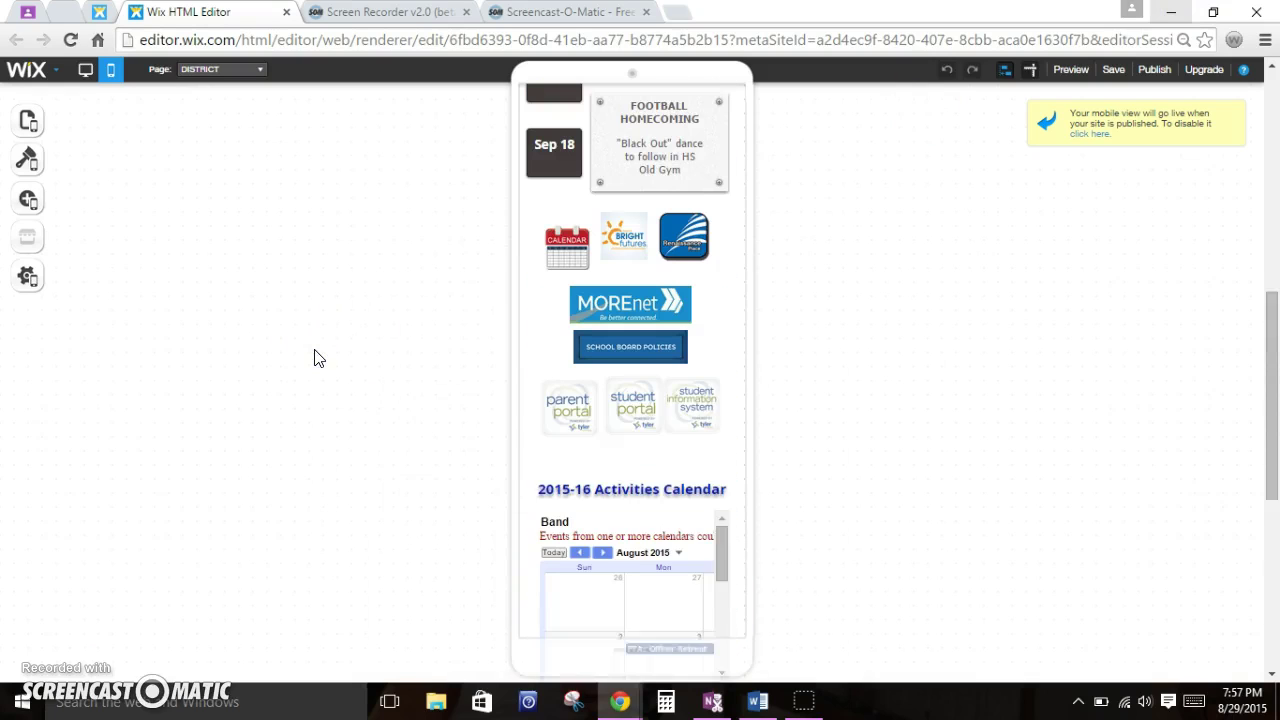
left_click_drag(100, 134, 195, 178)
scroll(372, 325, "up", 4)
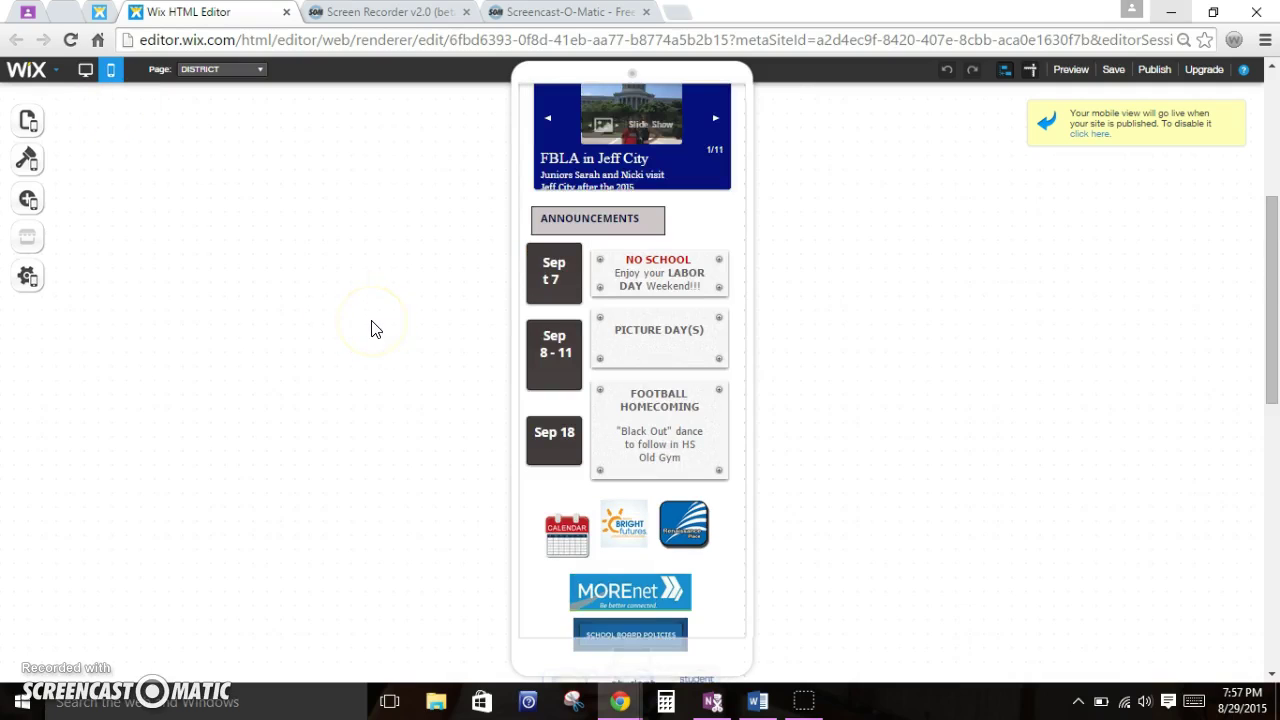
scroll(372, 329, "up", 5)
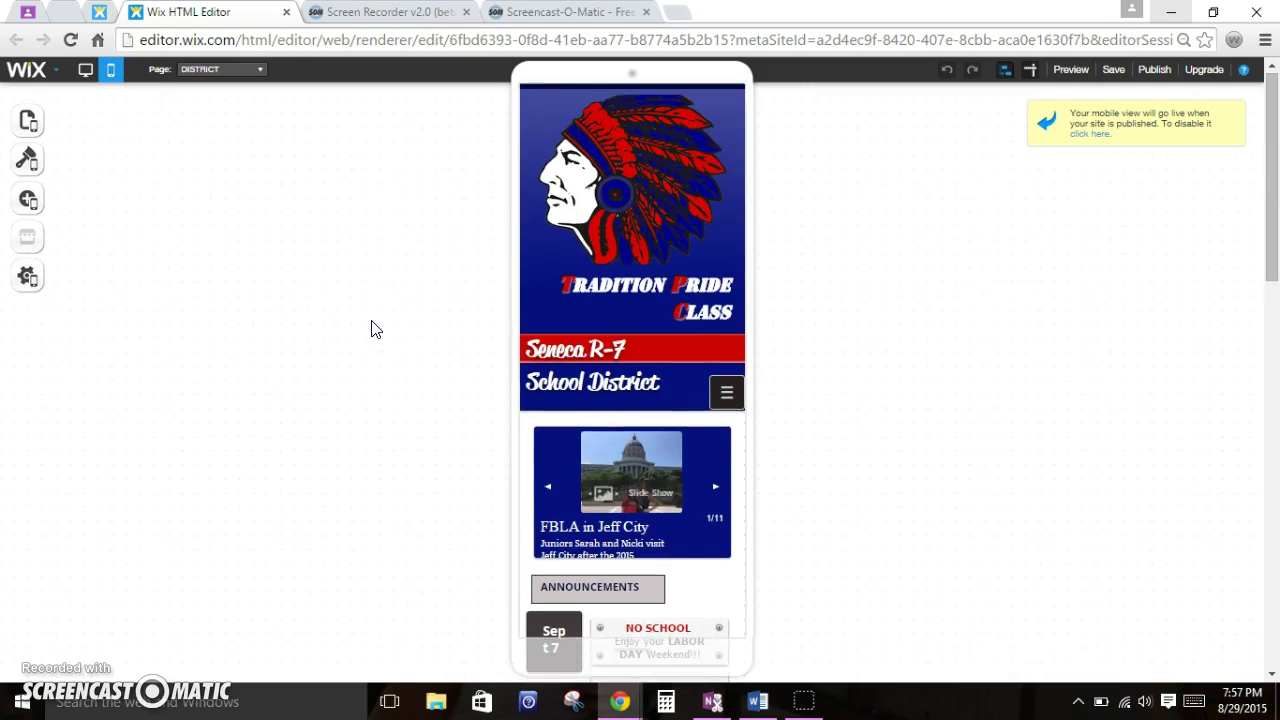
Step: Switch back to the desktop layout of the DISTRICT page
left_click(85, 69)
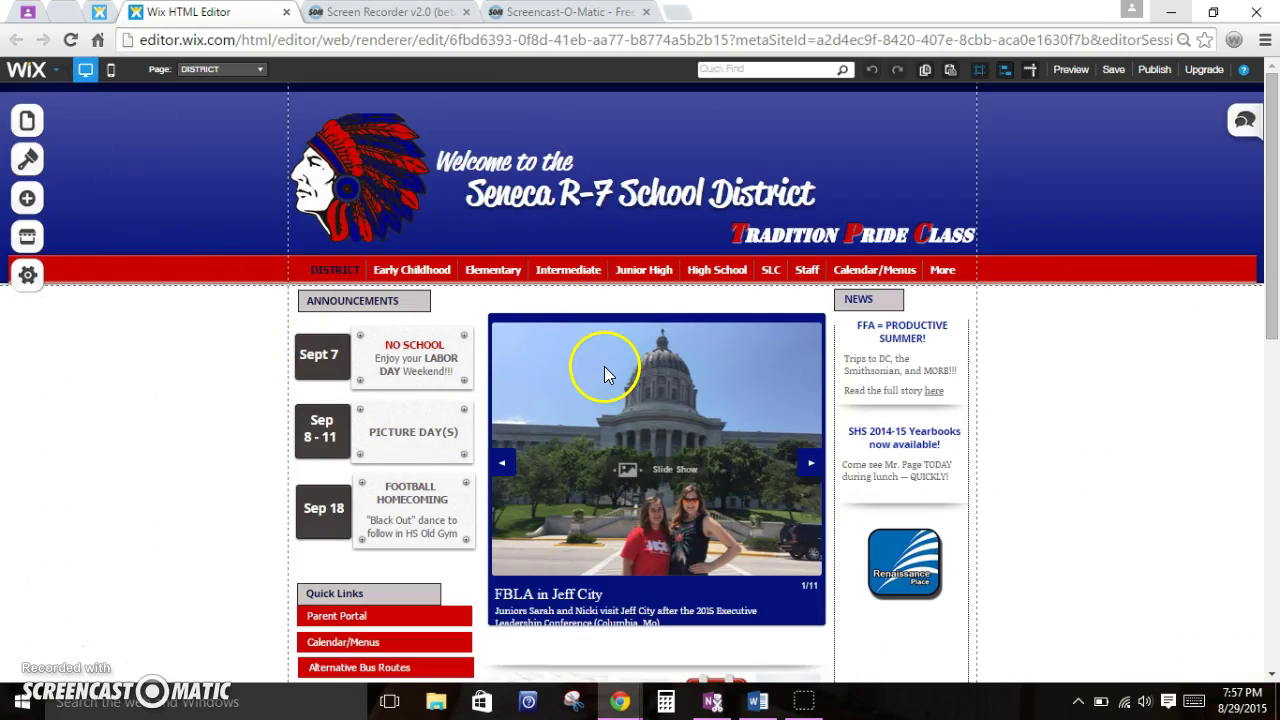
scroll(205, 453, "down", 4)
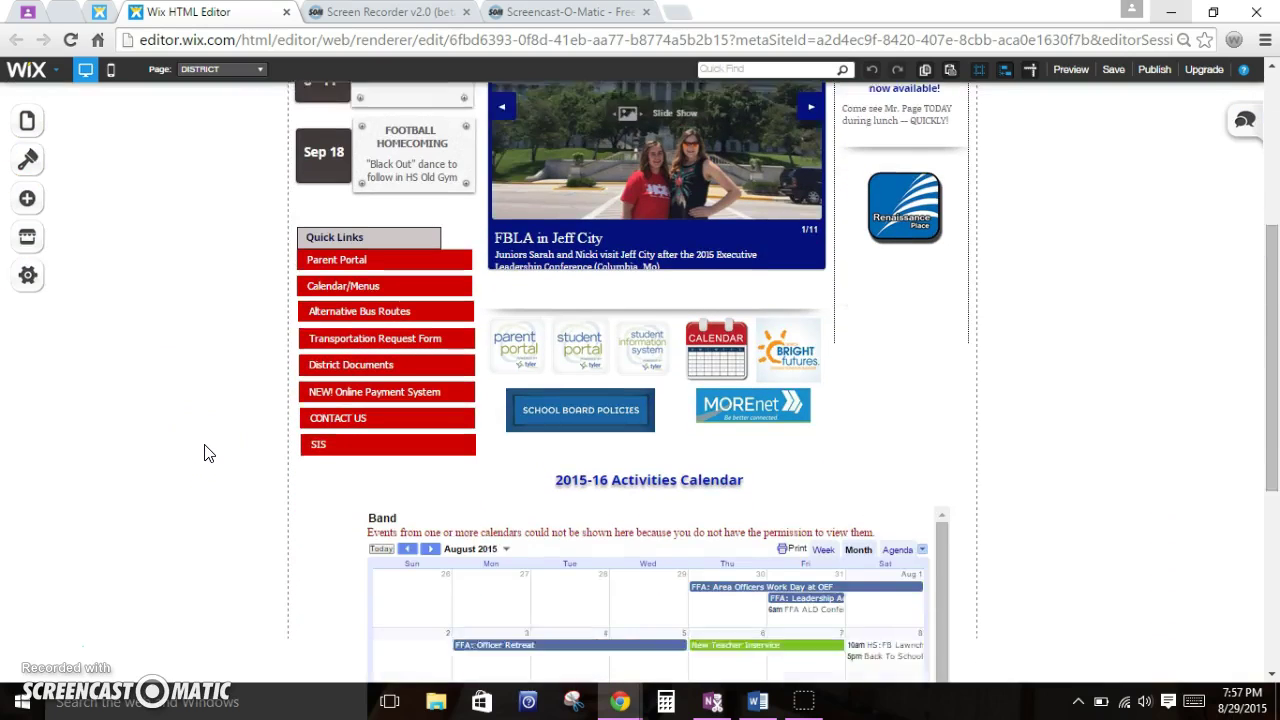
scroll(205, 453, "down", 1)
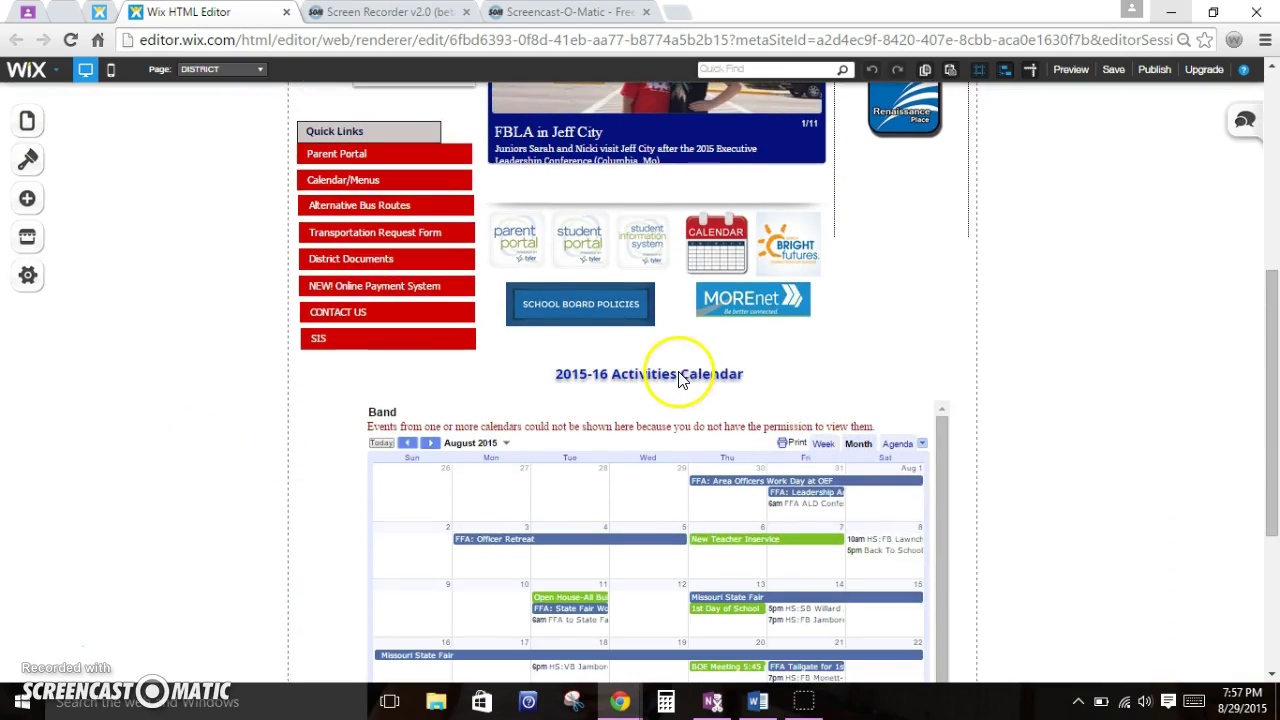
Step: Inspect the Activities Calendar heading text, then close the Pages panel
left_click(680, 378)
double_click(678, 377)
double_click(665, 376)
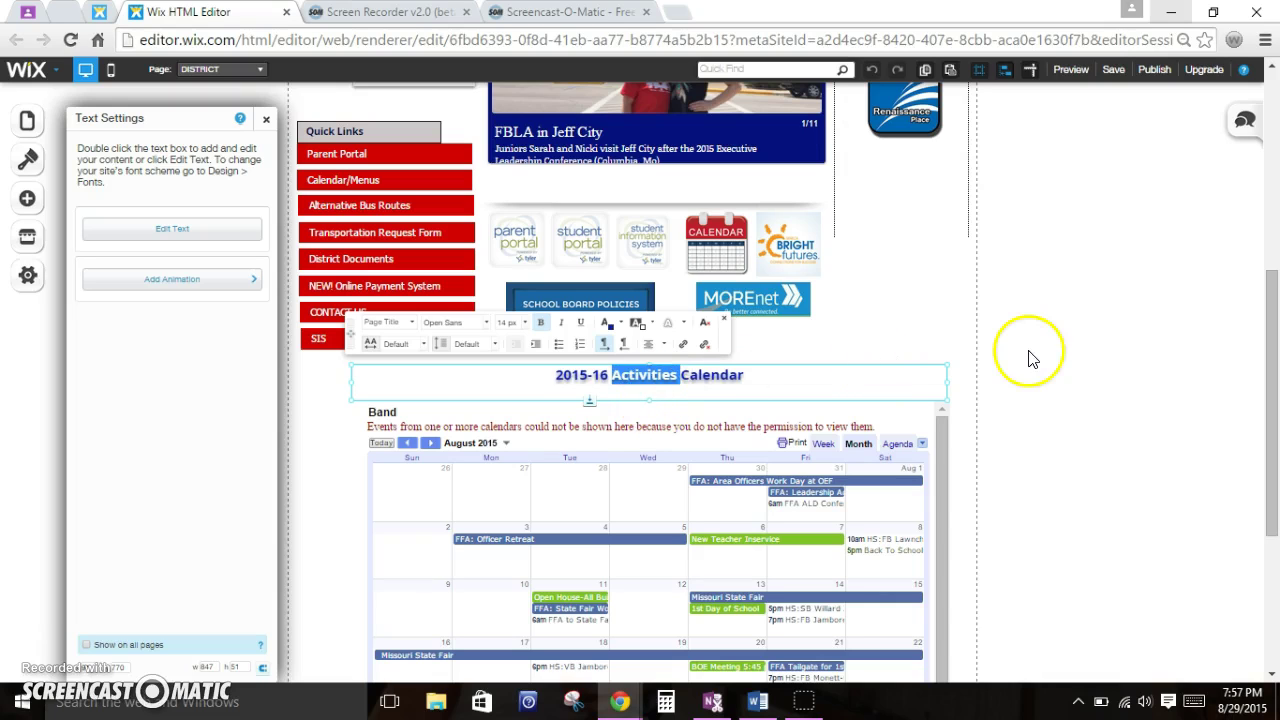
left_click(1080, 355)
scroll(1017, 346, "up", 2)
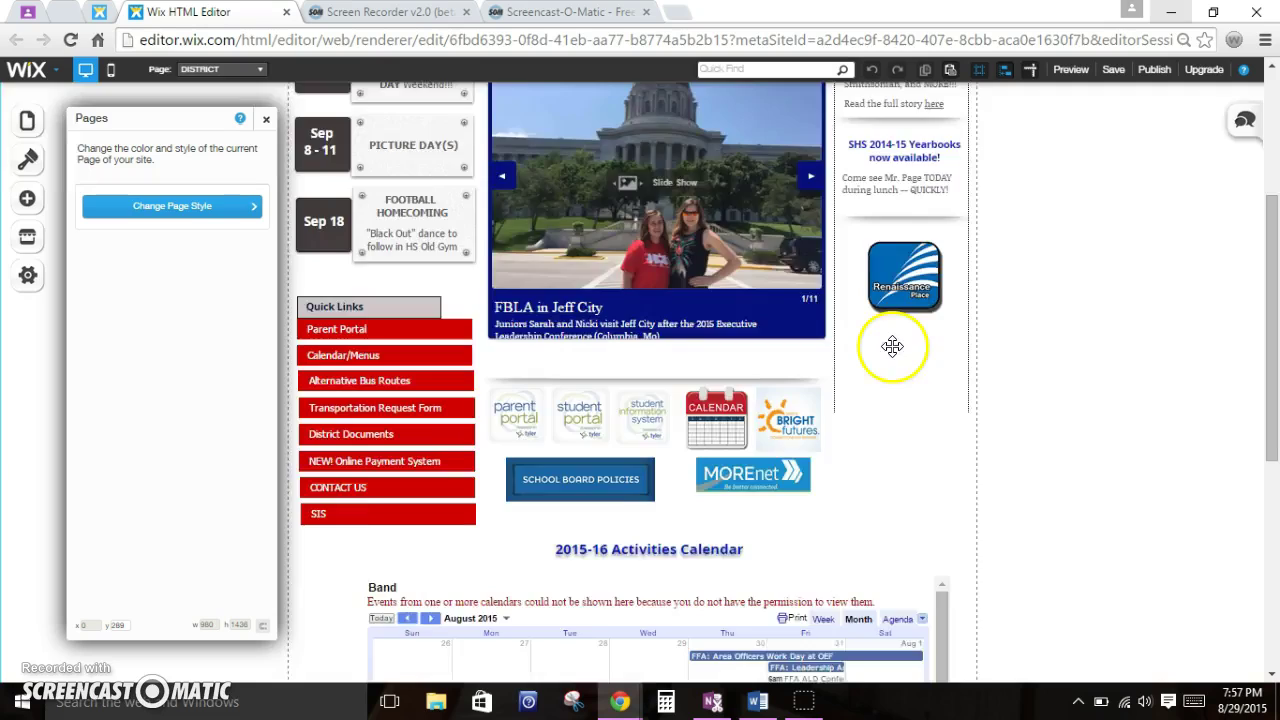
scroll(891, 346, "up", 2)
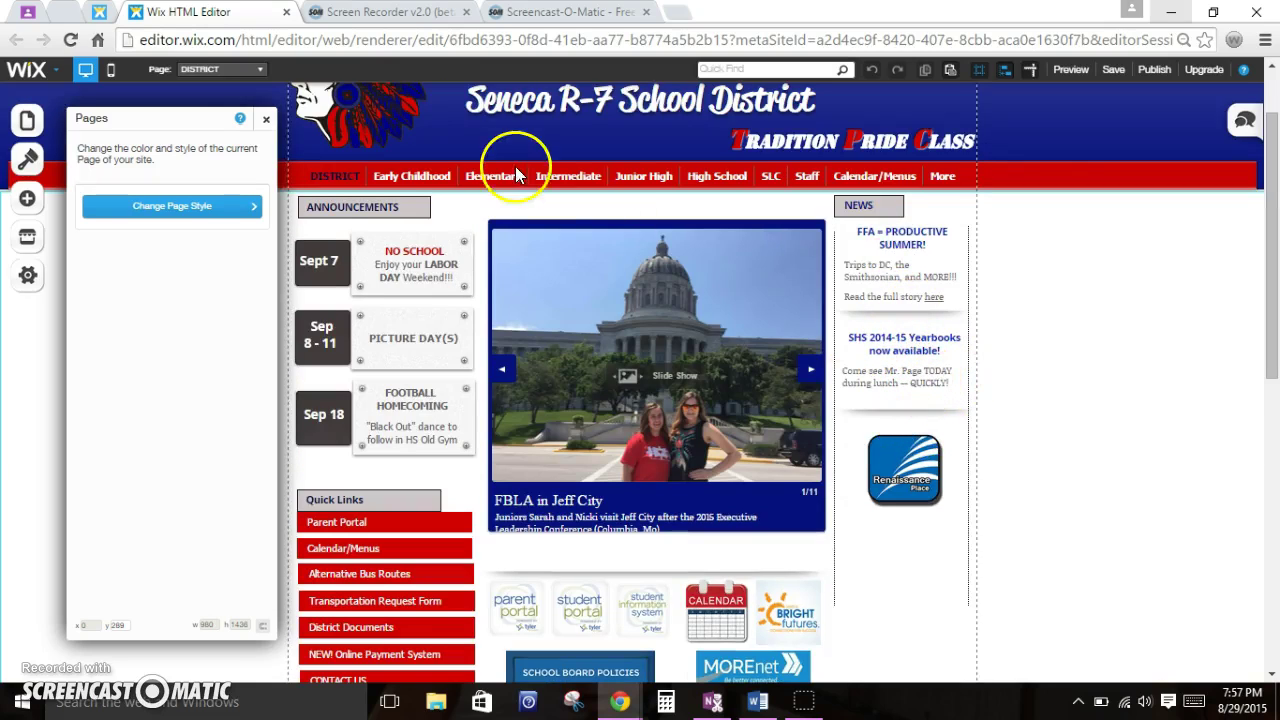
left_click(266, 119)
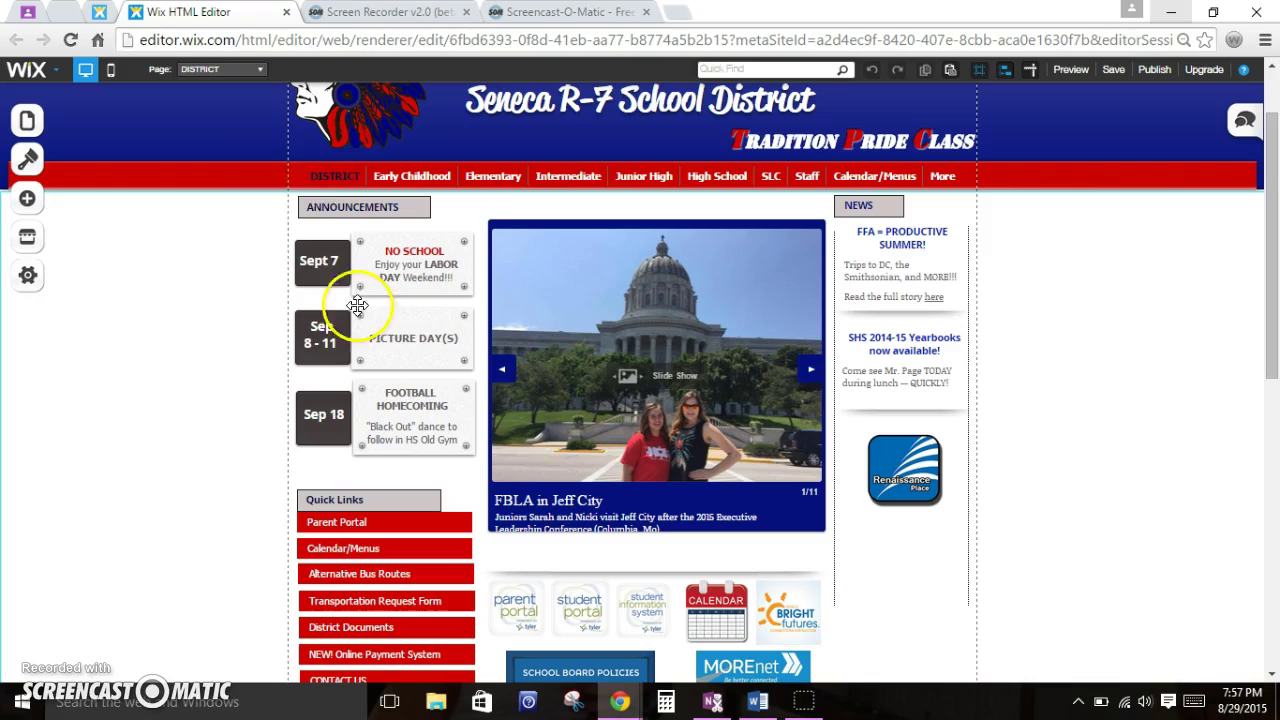
Step: In the mobile layout, resize the Sept 7 date box so it wraps neatly onto two lines
left_click(111, 69)
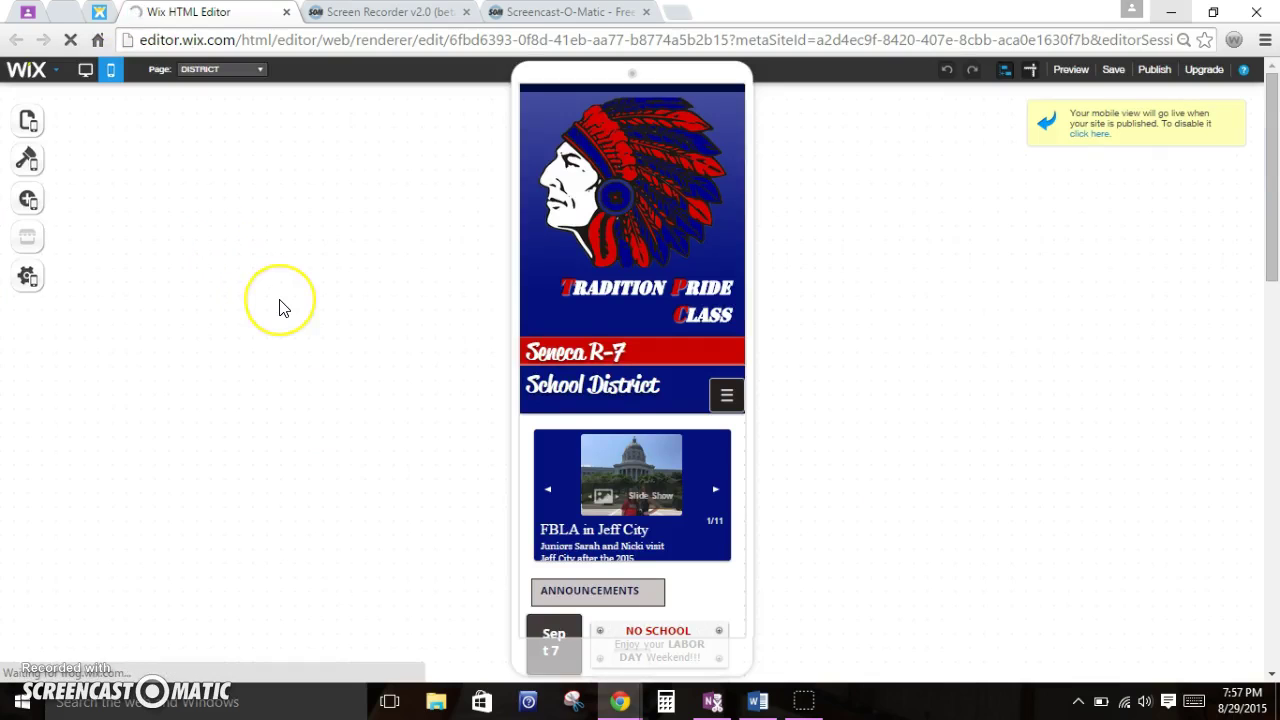
scroll(280, 306, "down", 2)
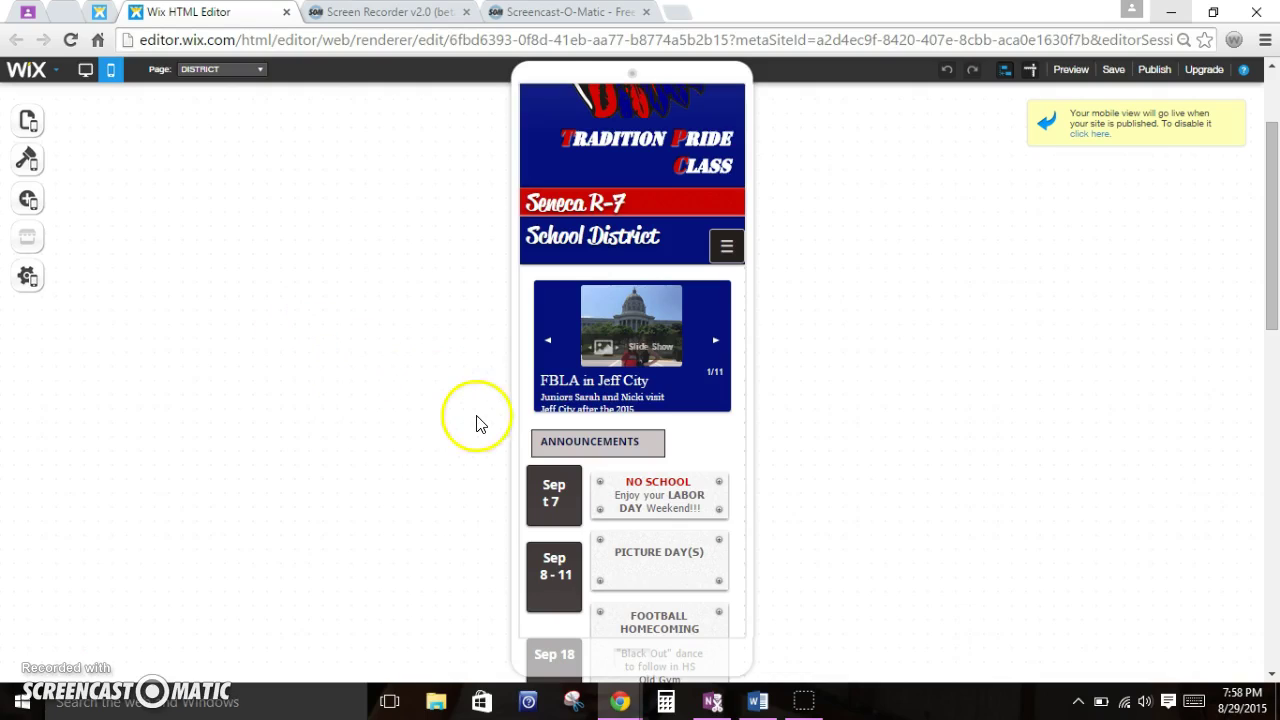
left_click(544, 485)
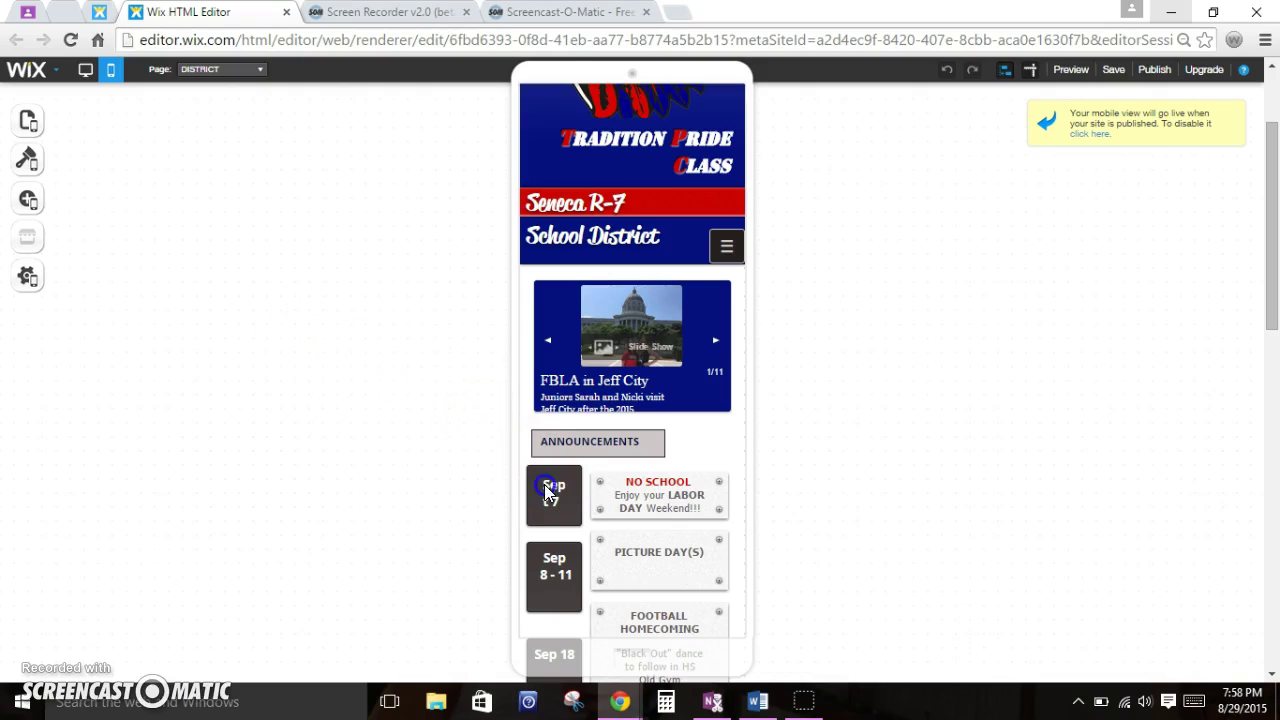
left_click_drag(542, 485, 574, 496)
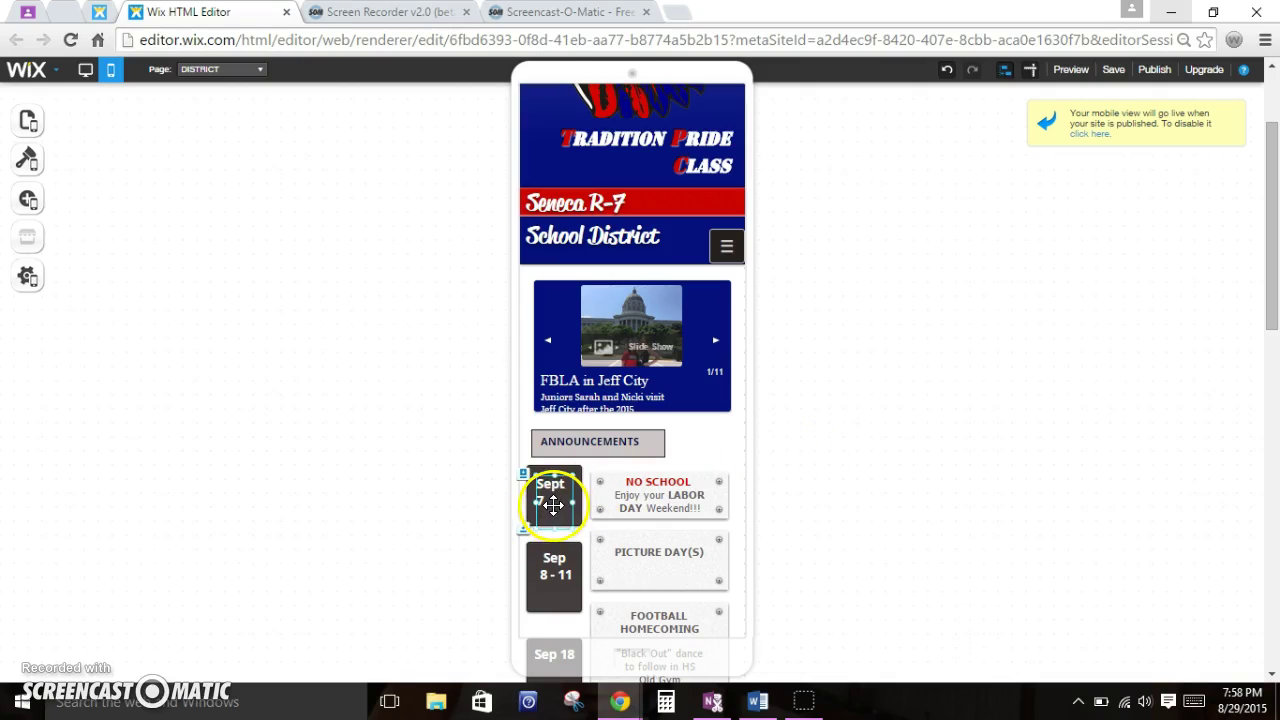
Step: Reduce the NO SCHOOL announcement's font size to 14 in Text Settings
left_click(676, 496)
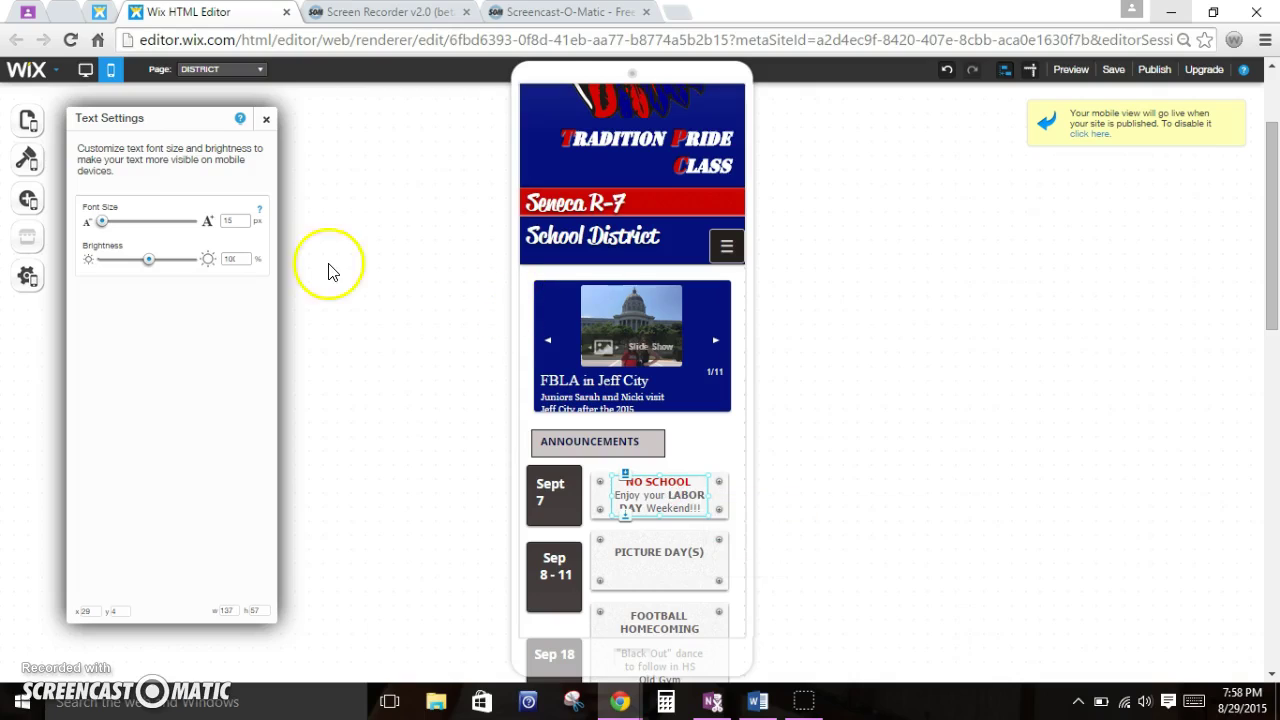
left_click(244, 223)
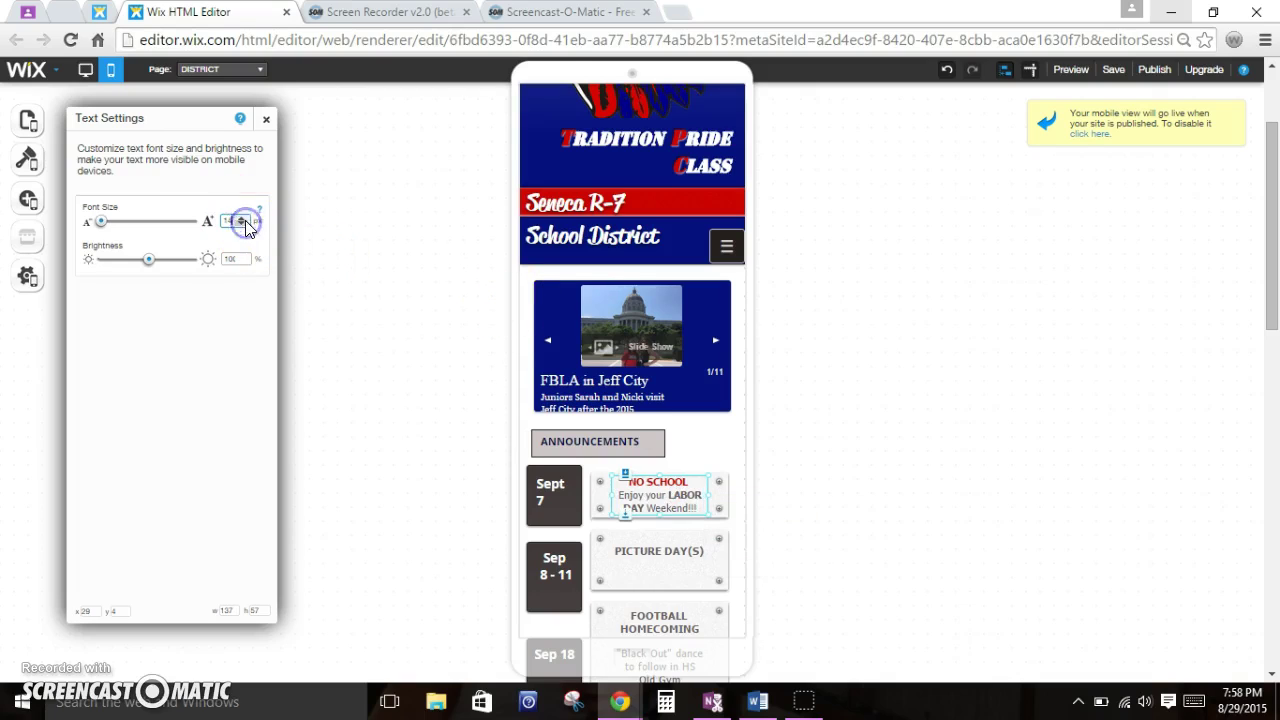
left_click(244, 223)
left_click(331, 297)
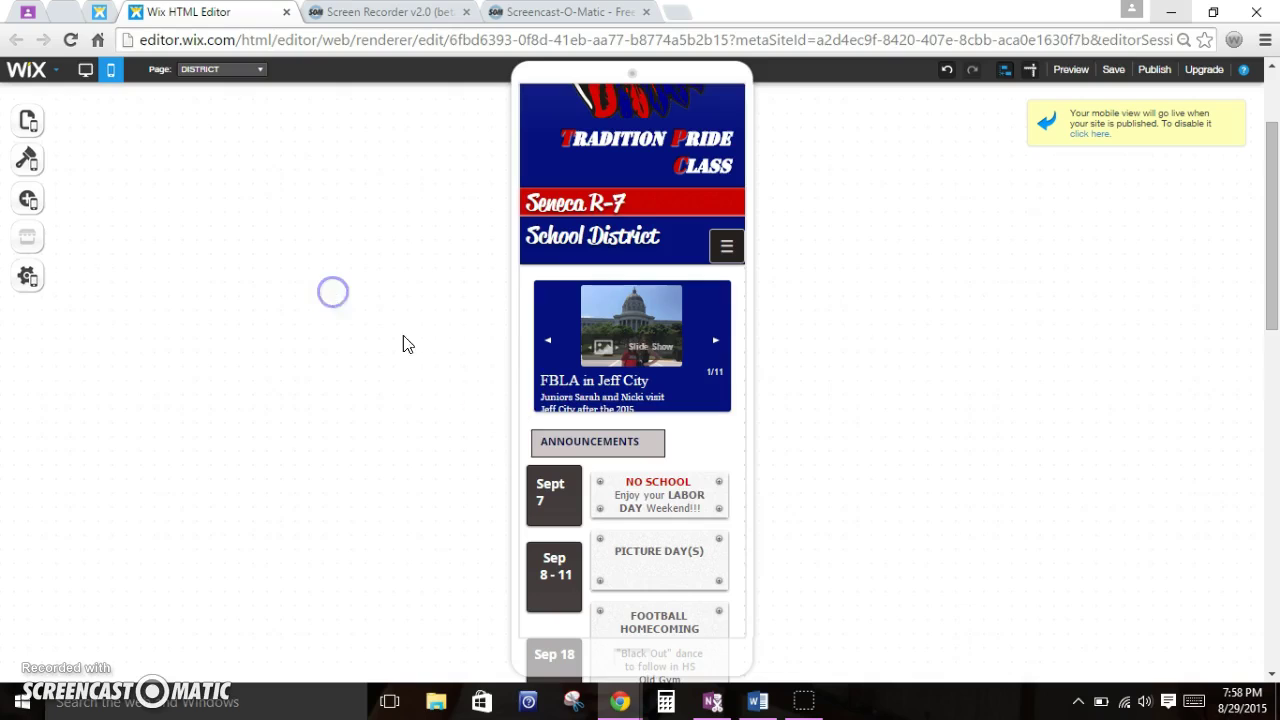
left_click(668, 487)
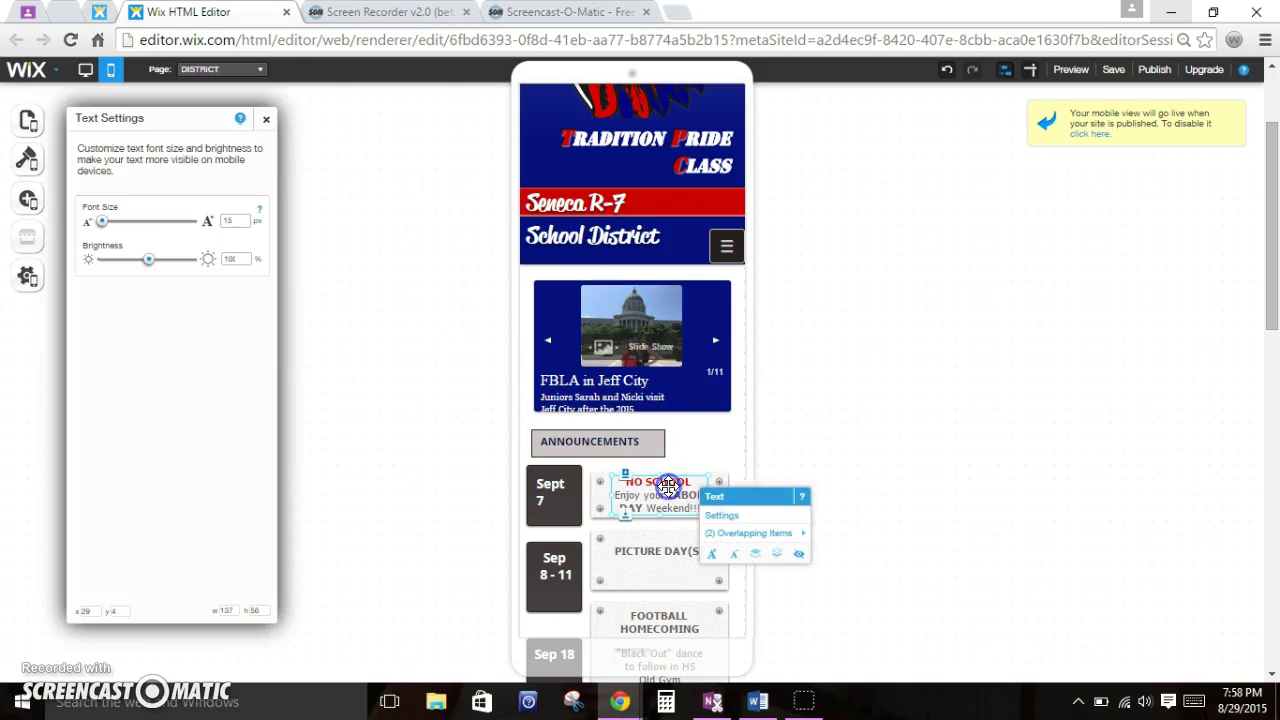
left_click(266, 117)
scroll(397, 391, "down", 5)
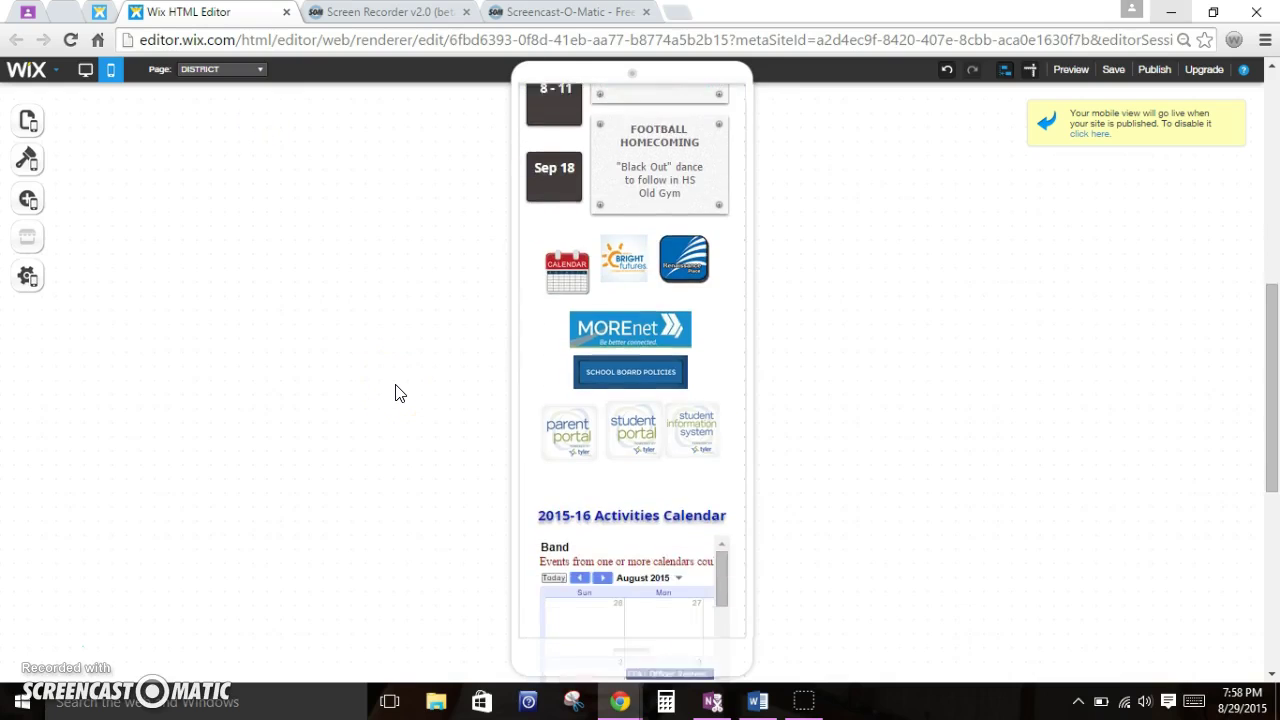
scroll(397, 393, "down", 3)
scroll(396, 392, "up", 3)
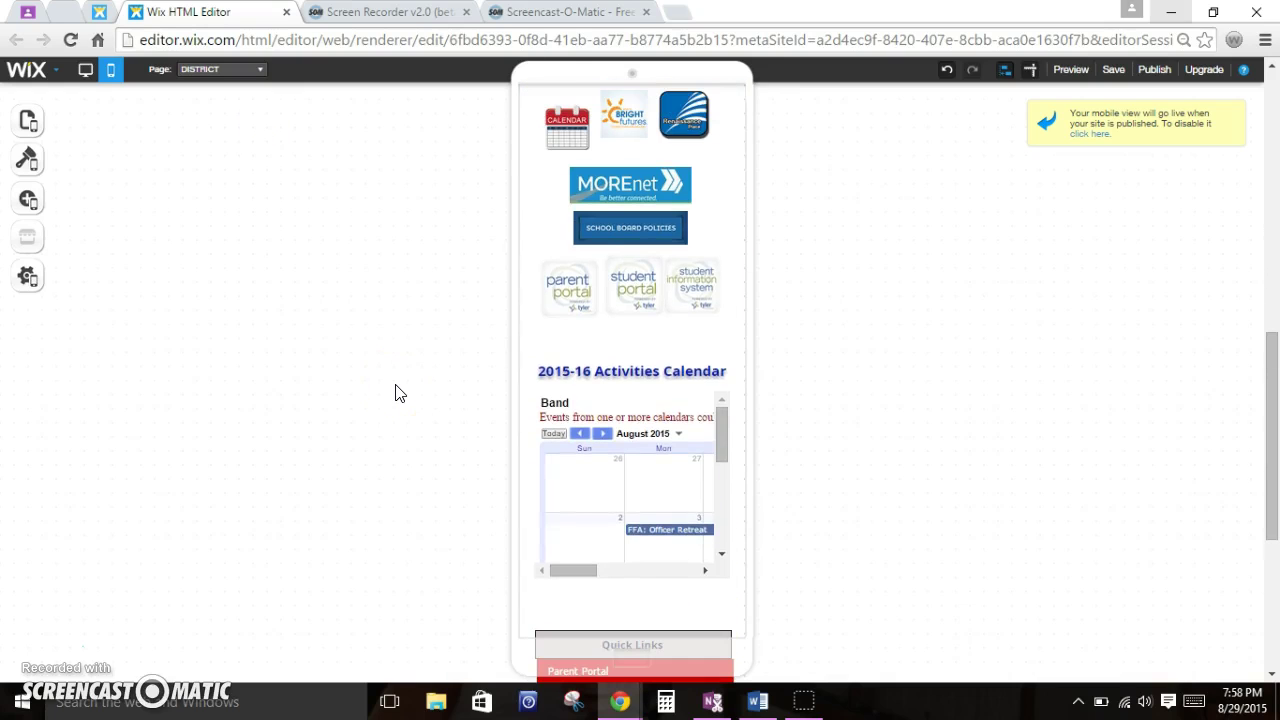
Step: Delete the parent portal image to hide it on mobile, then close the Hidden Items list
left_click(569, 290)
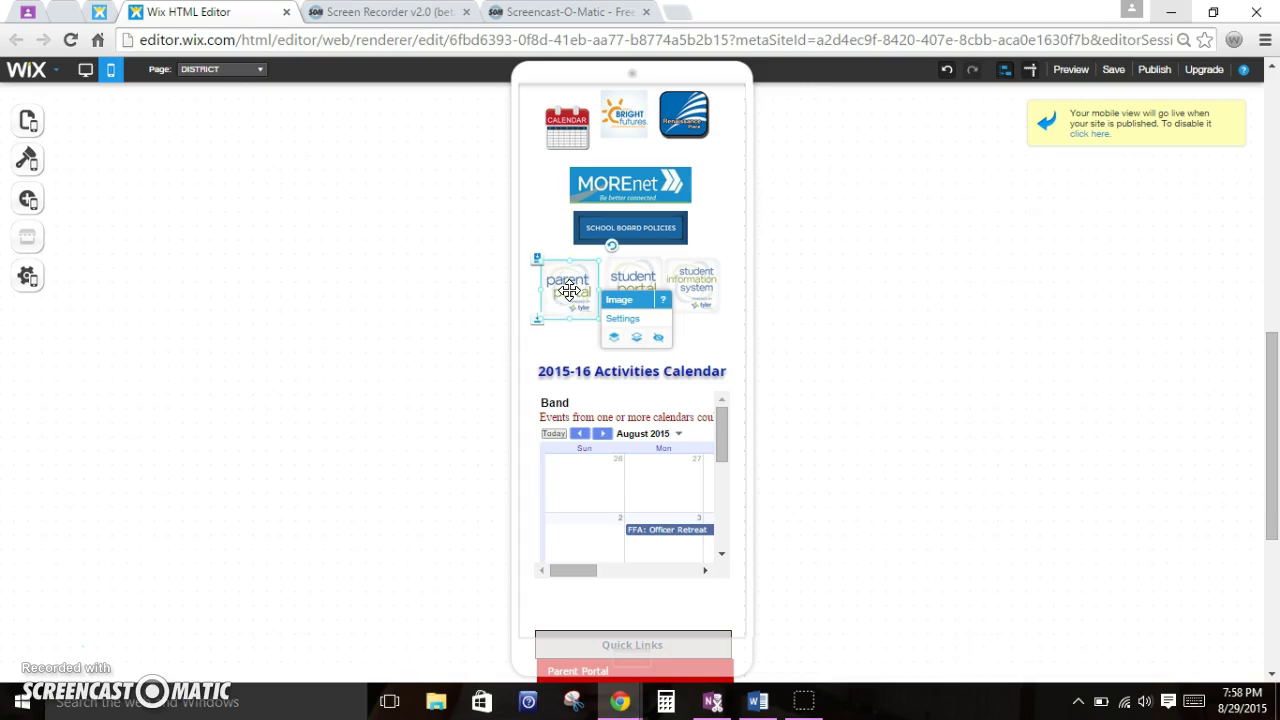
key("Delete")
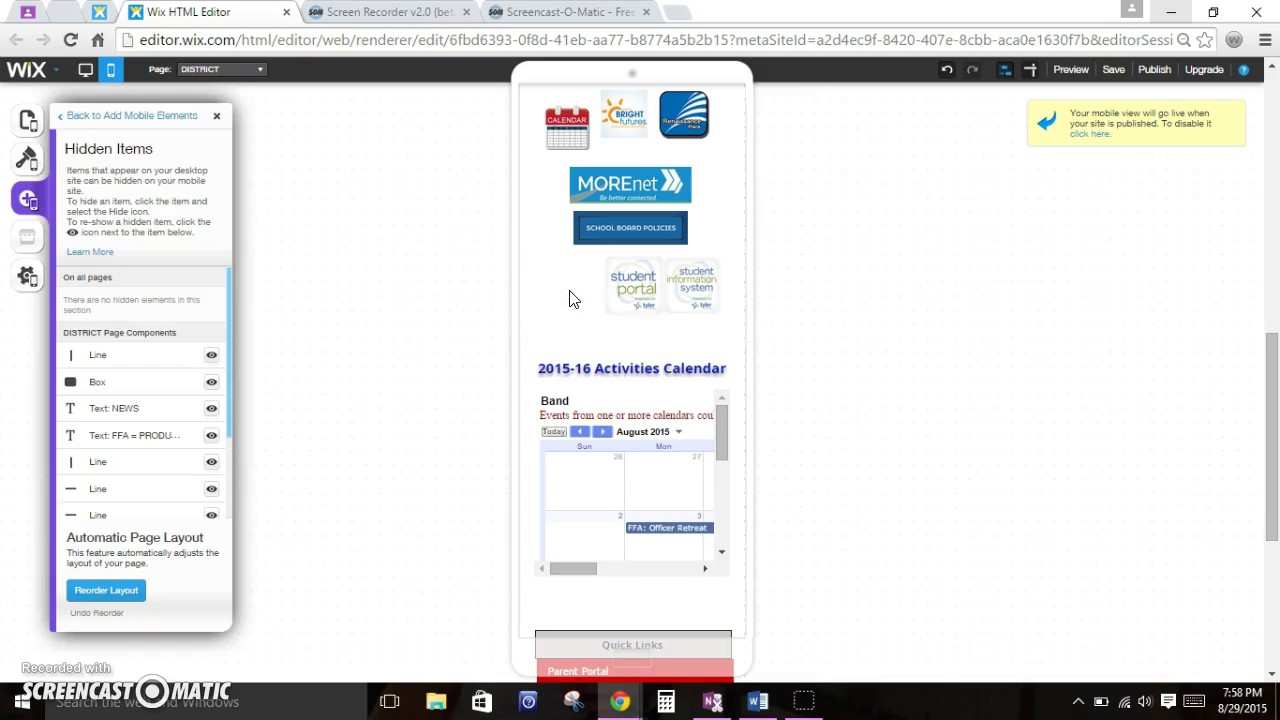
left_click(220, 120)
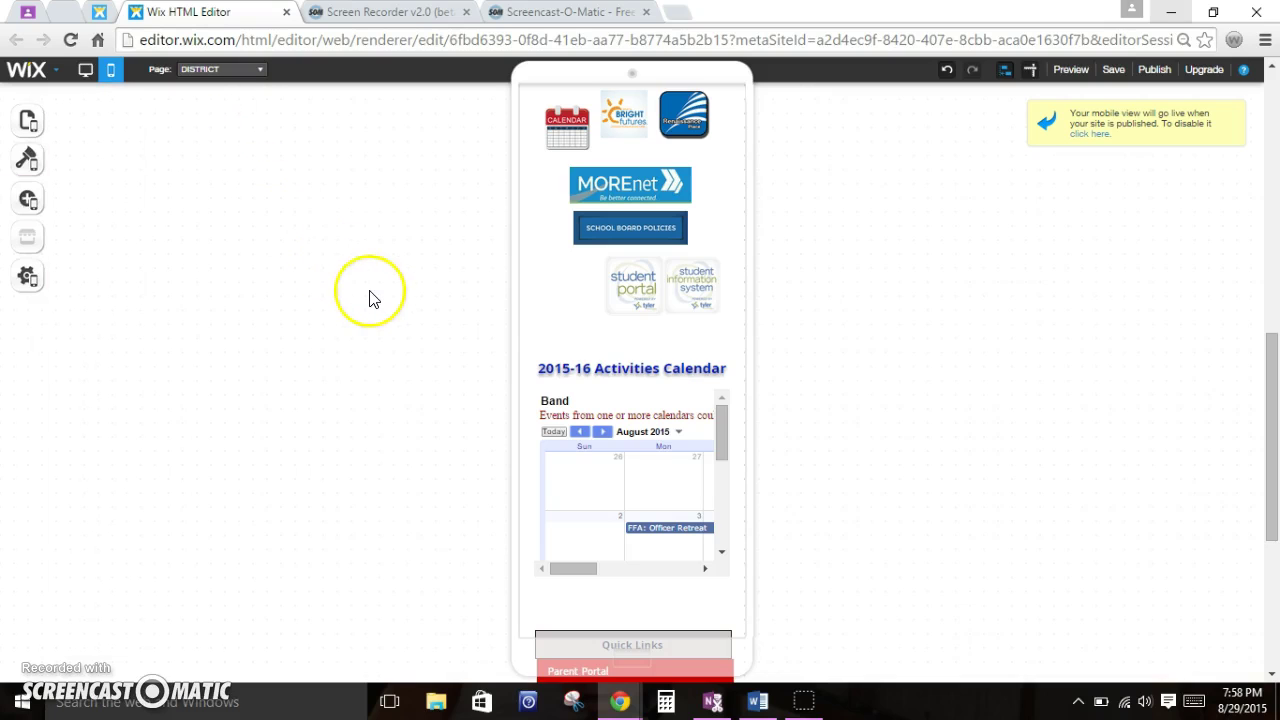
scroll(369, 300, "up", 5)
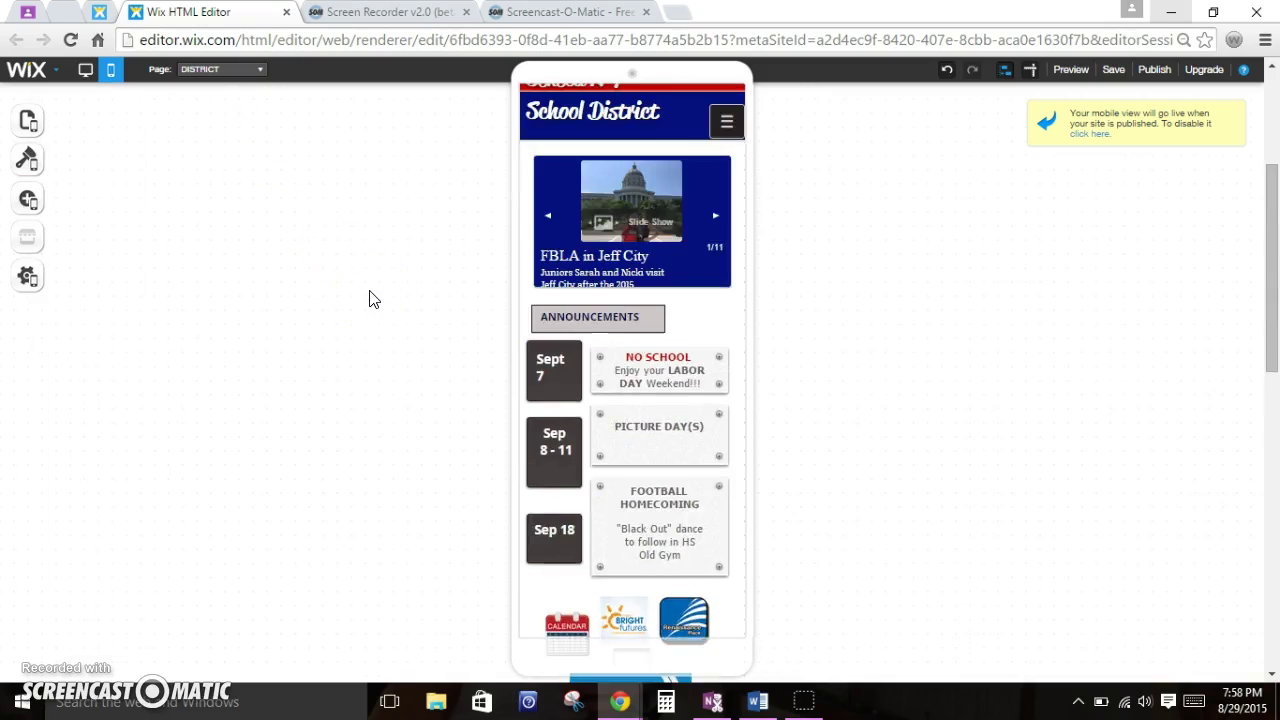
scroll(369, 300, "down", 4)
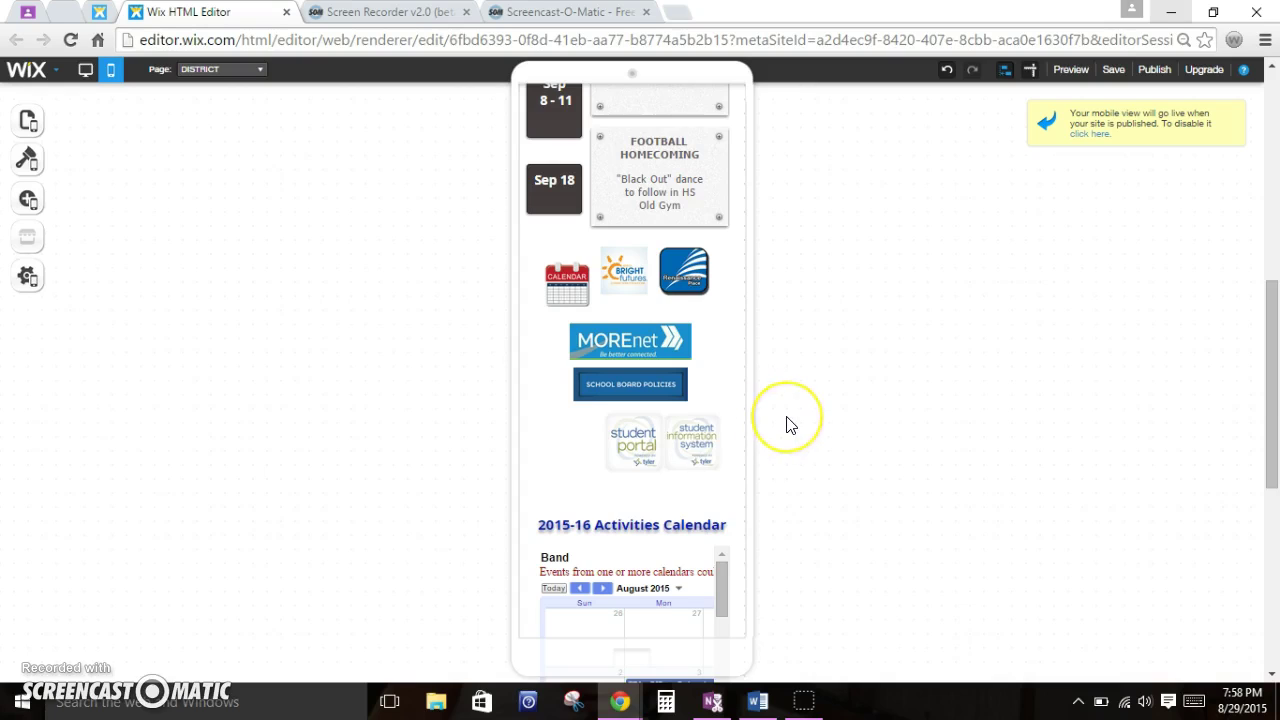
scroll(786, 424, "down", 3)
scroll(786, 424, "down", 2)
scroll(786, 424, "up", 4)
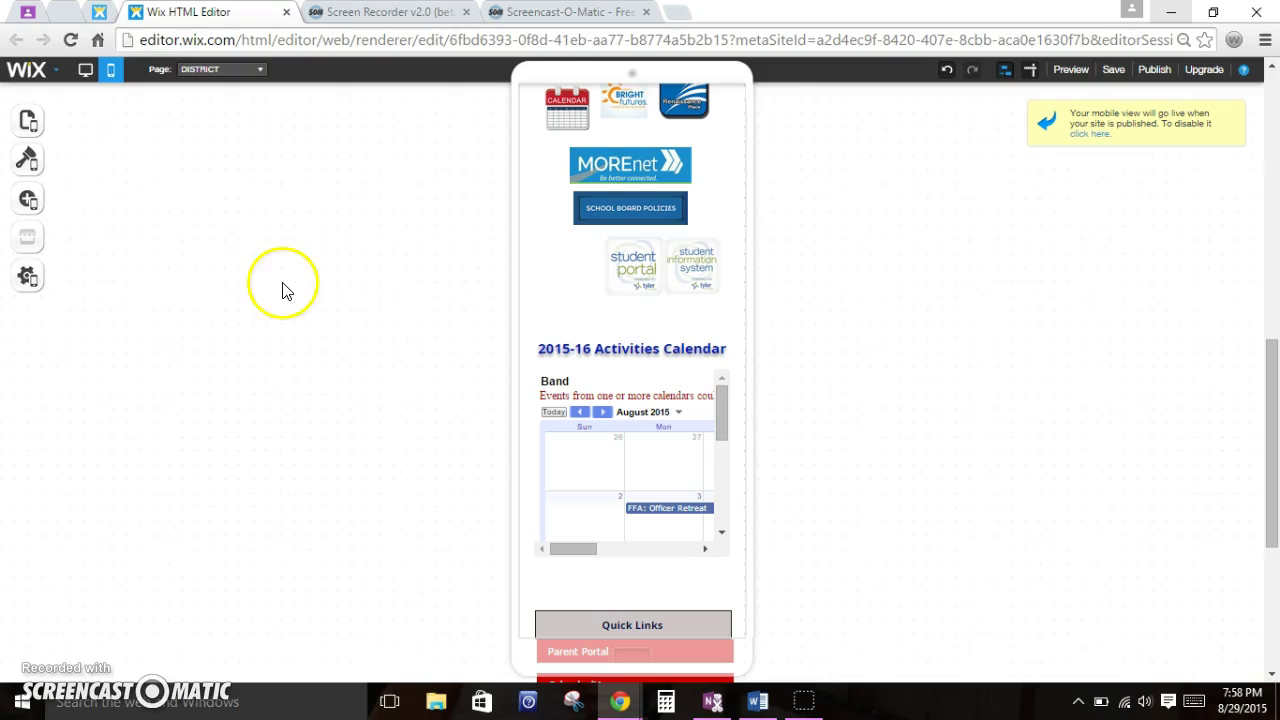
Step: Unhide the Image entry from Add Mobile Elements > Hidden Items so it shows on mobile
left_click(29, 198)
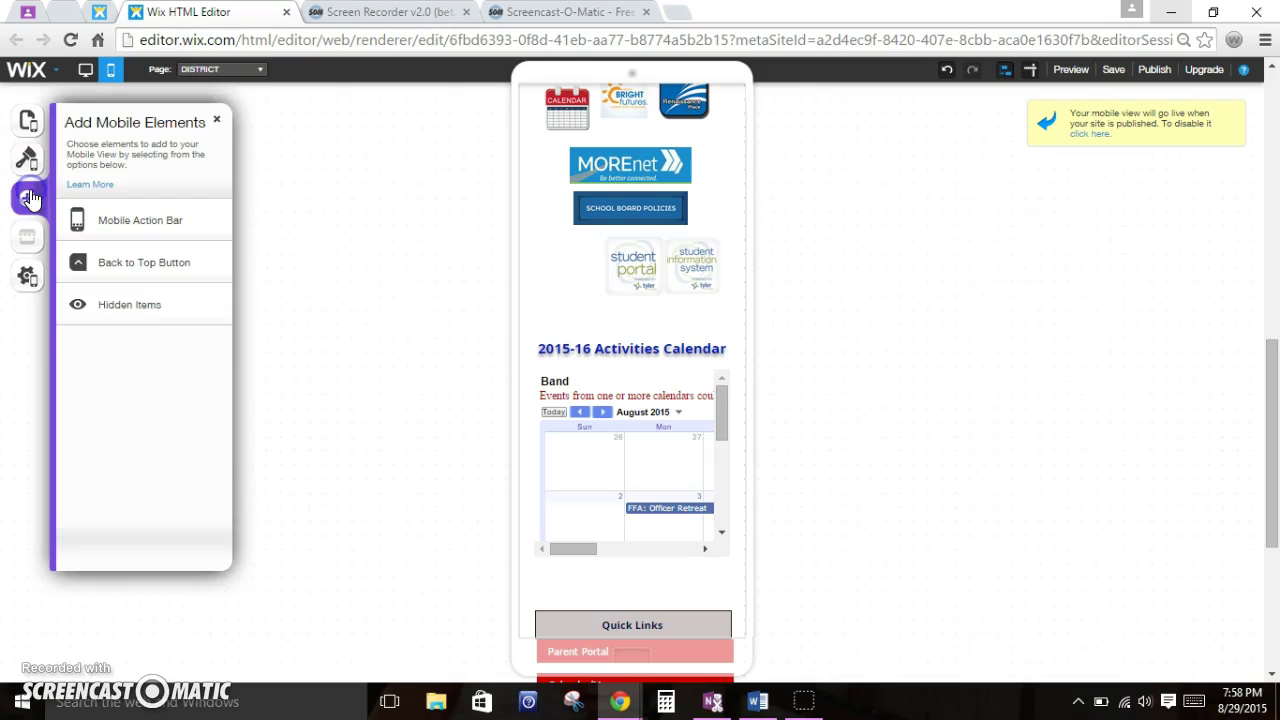
left_click(145, 320)
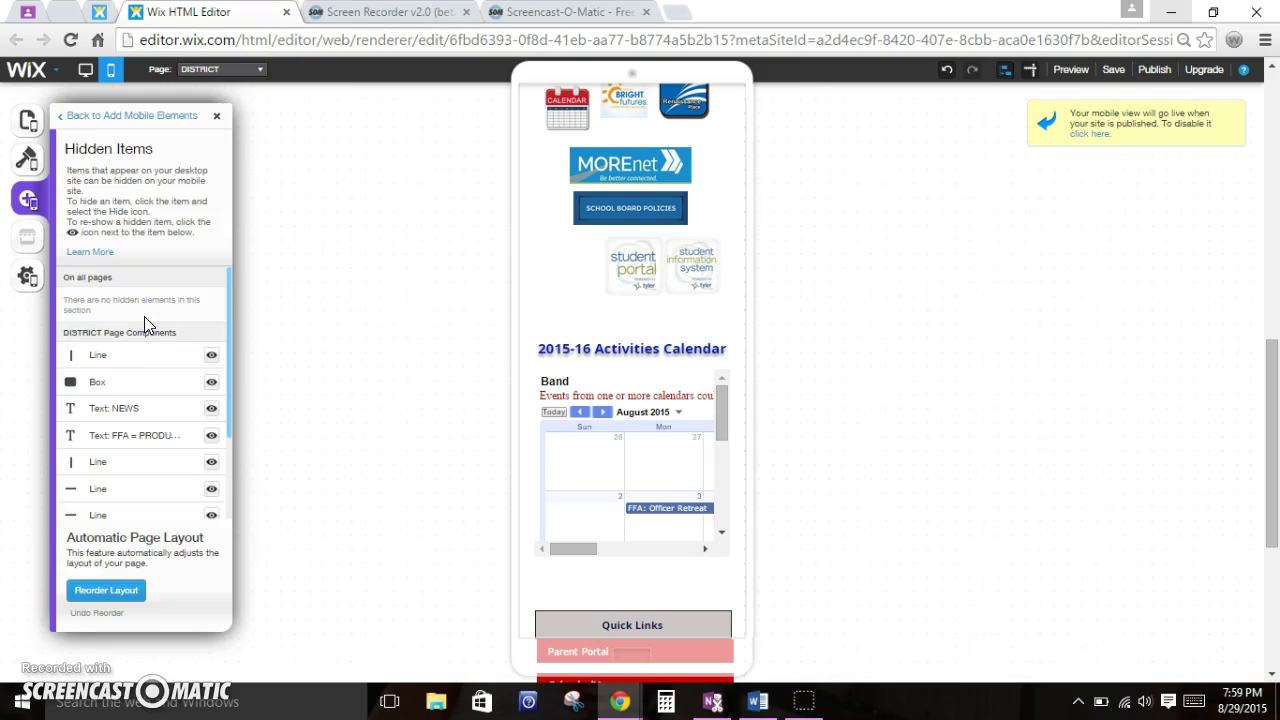
left_click(155, 353)
scroll(155, 353, "down", 3)
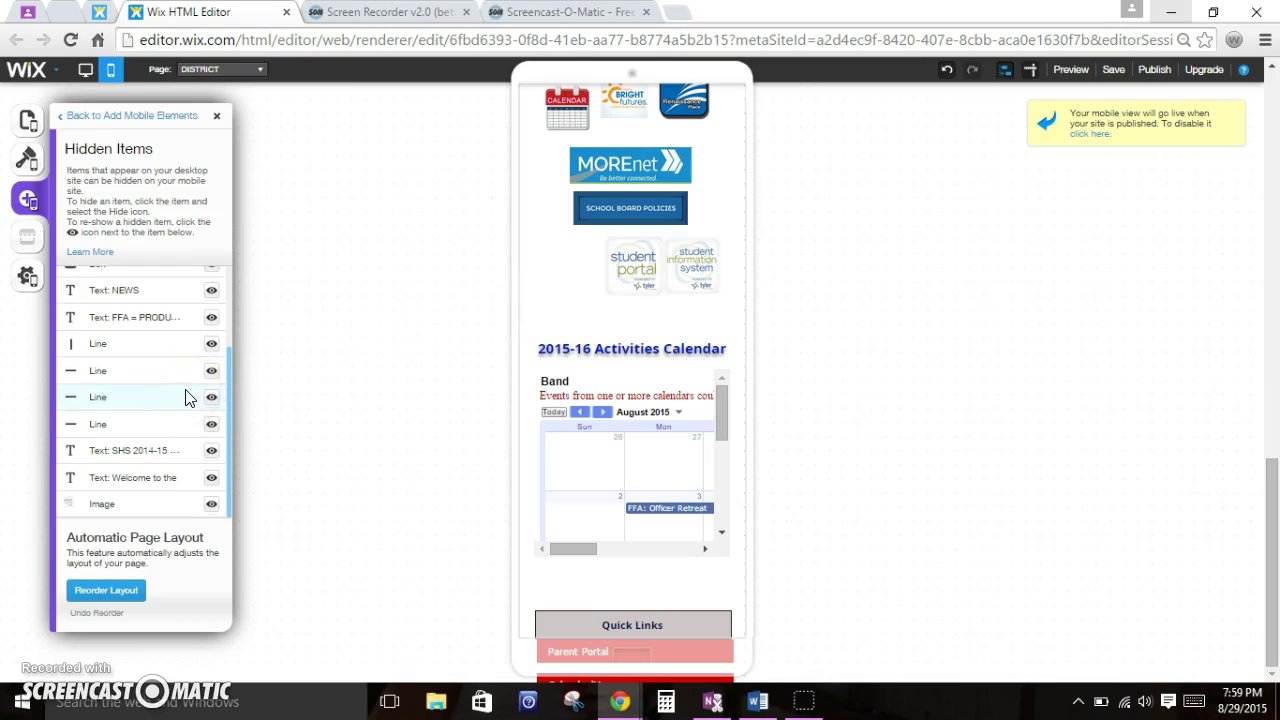
left_click(157, 450)
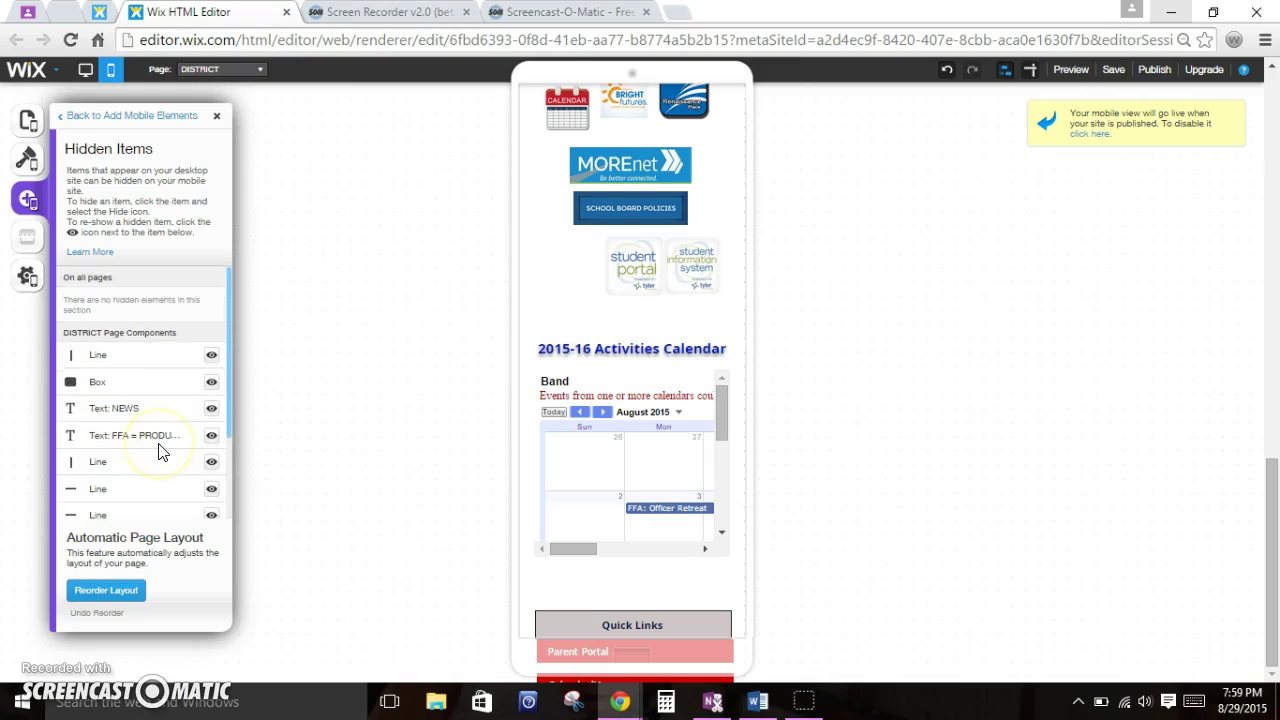
scroll(157, 450, "down", 1)
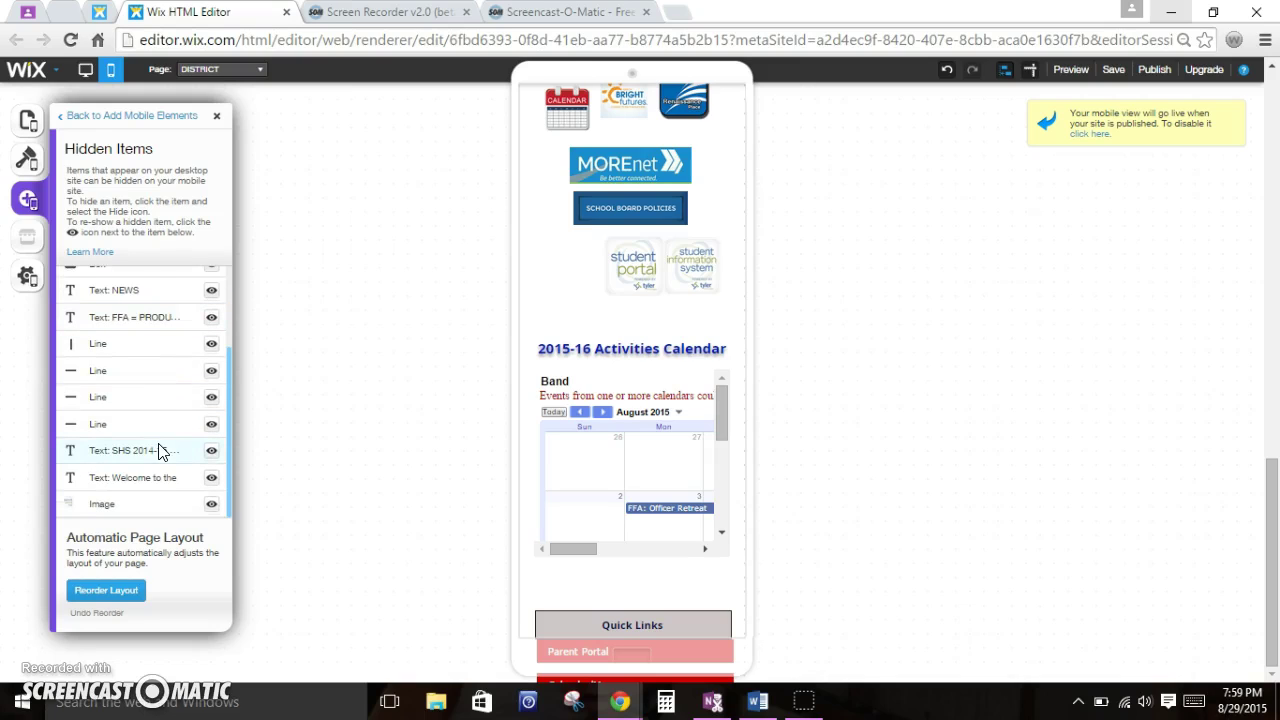
left_click(150, 513)
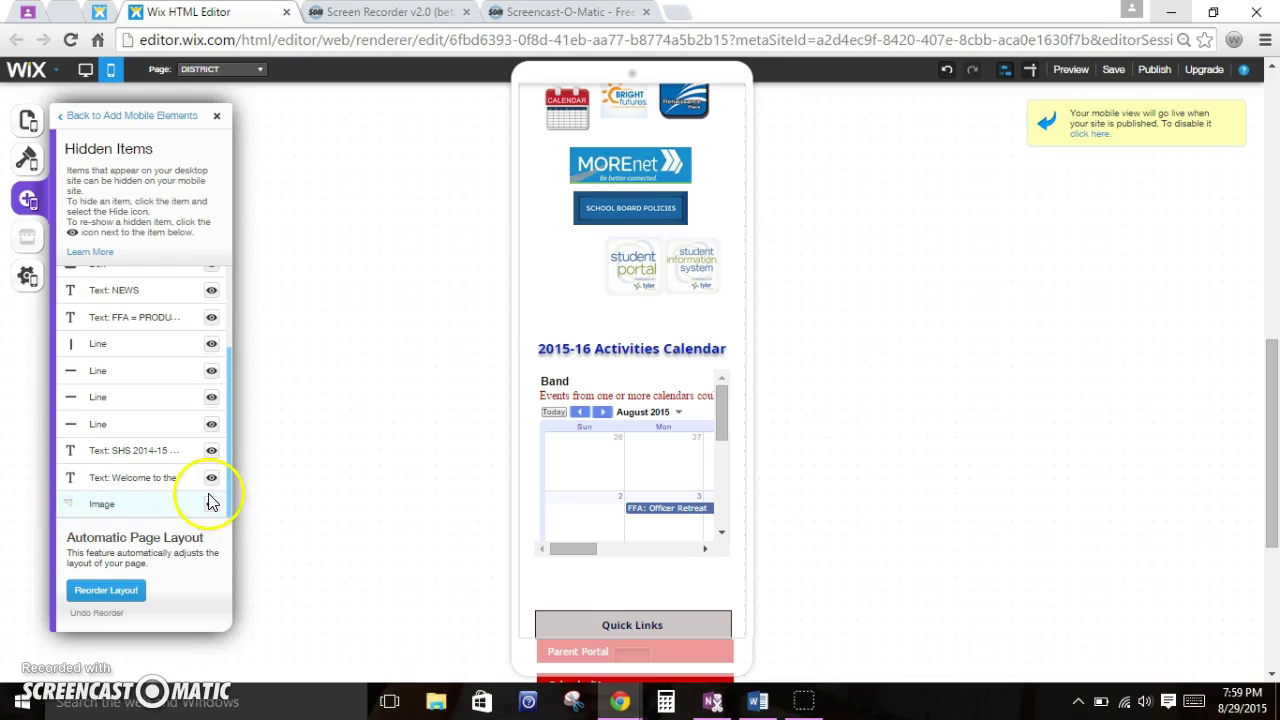
left_click(212, 506)
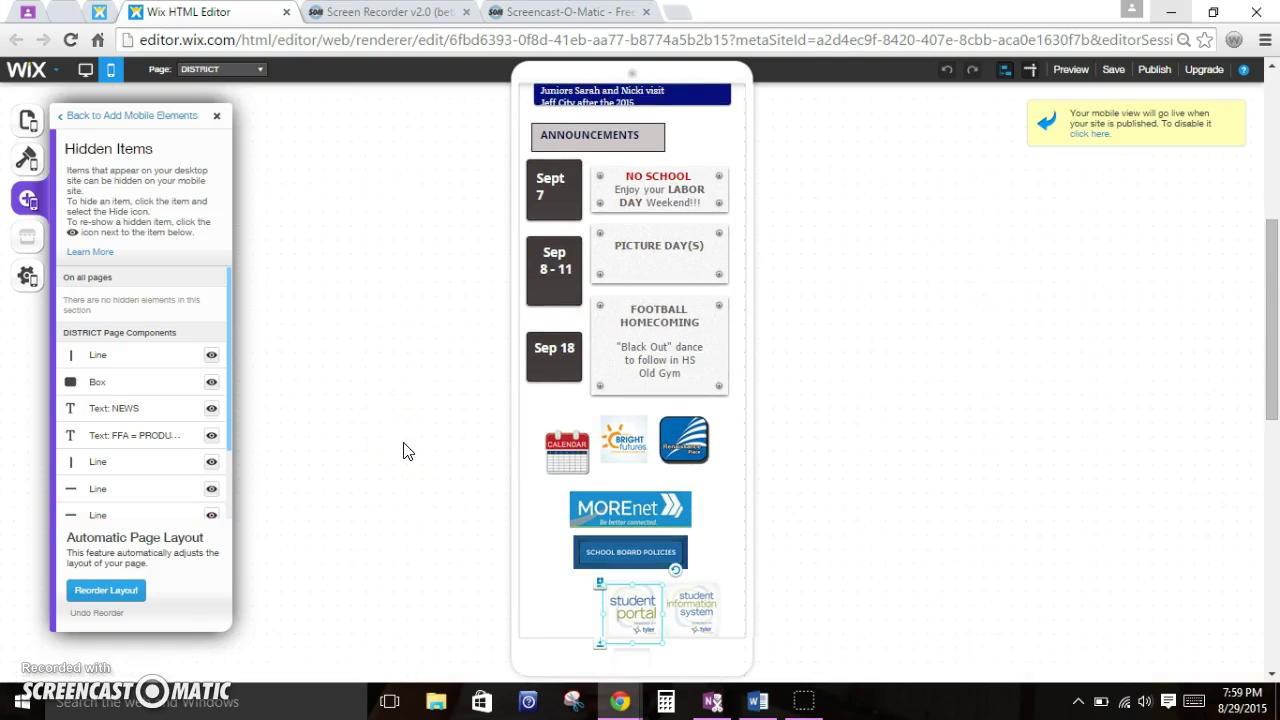
Step: Close Hidden Items and drag the restored parent portal image up beside the student portal icons
scroll(403, 451, "down", 5)
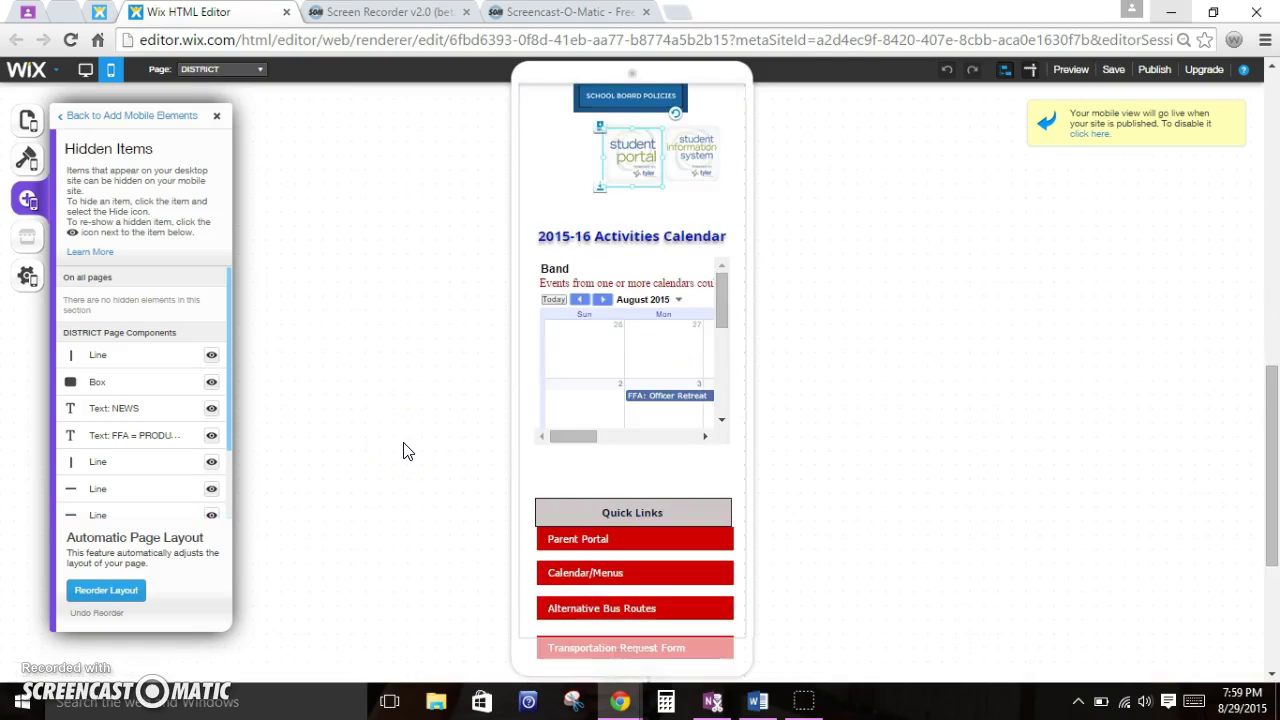
scroll(403, 451, "down", 3)
left_click_drag(417, 434, 783, 386)
scroll(780, 386, "up", 2)
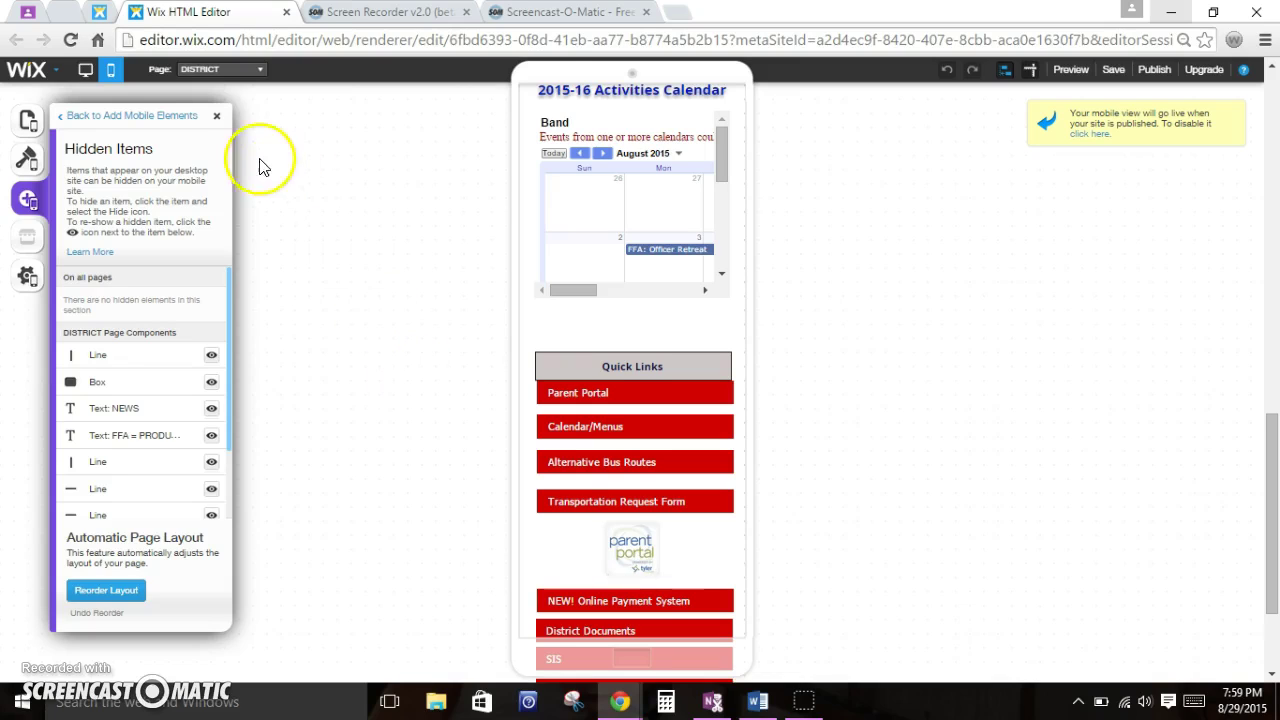
left_click(216, 115)
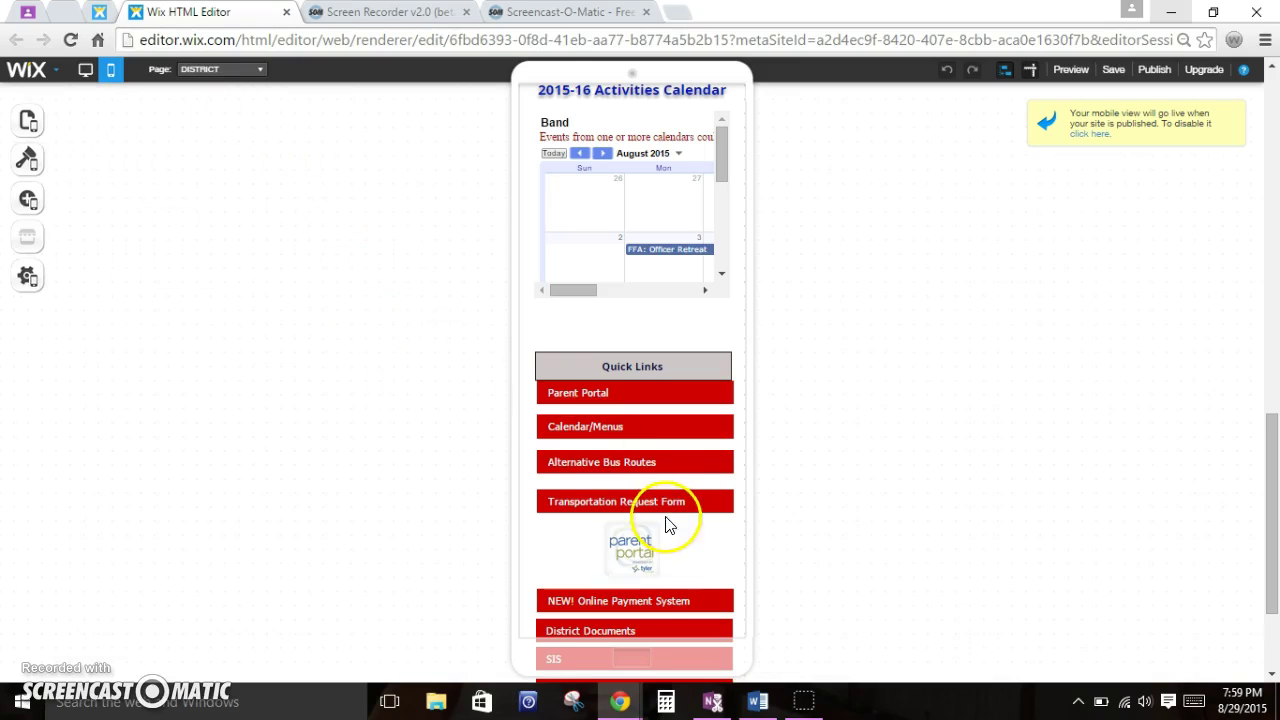
left_click(651, 340)
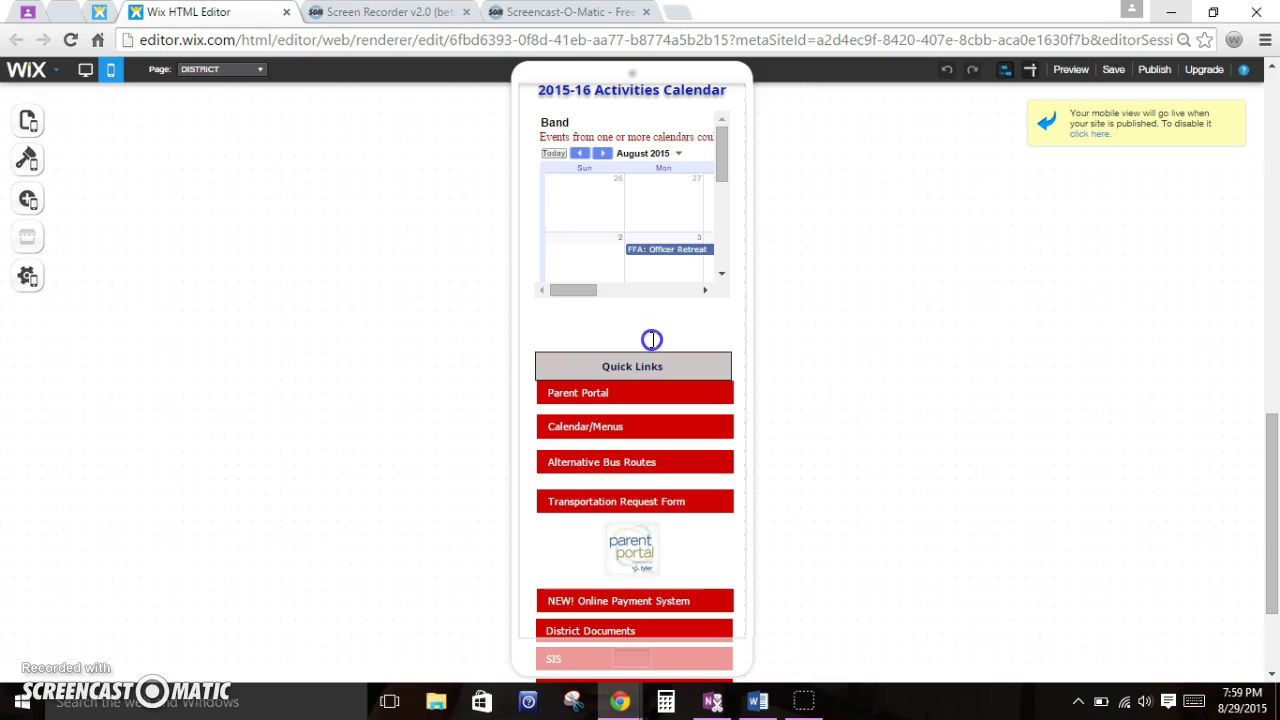
left_click(633, 550)
left_click(636, 557)
left_click_drag(636, 557, 567, 131)
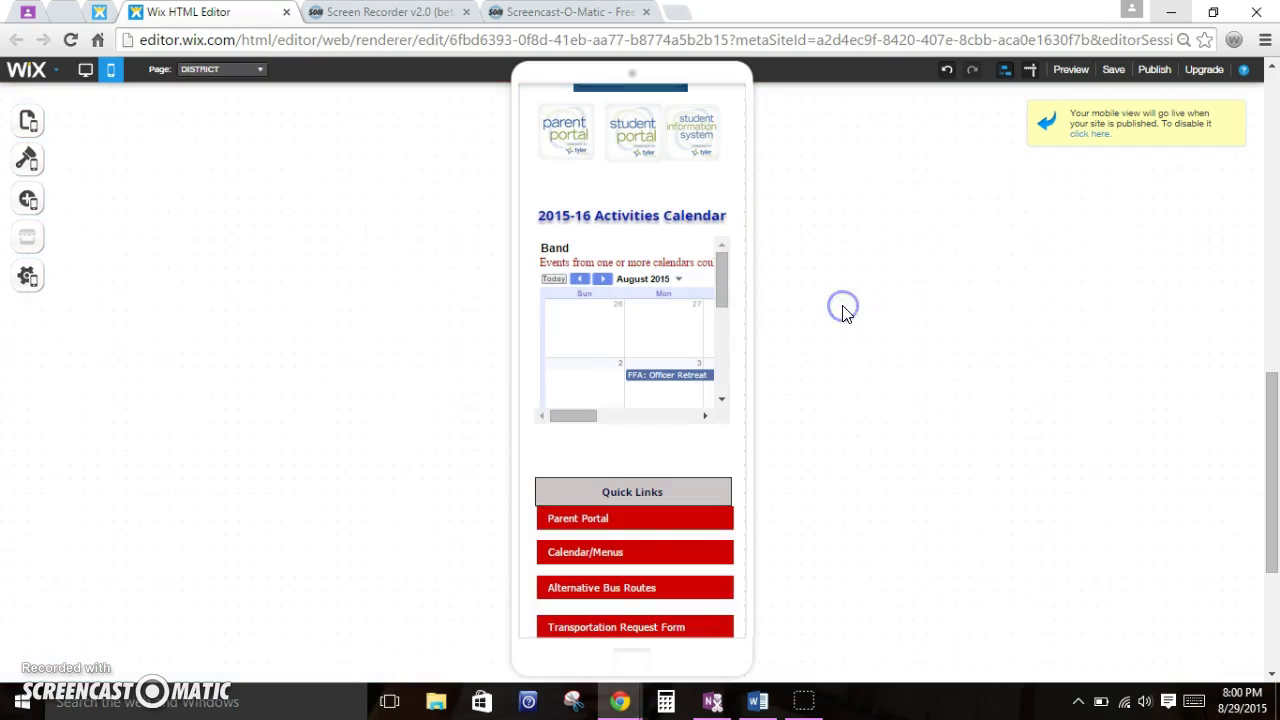
Step: Group-select NEW! Online Payment System, District Documents, SIS and CONTACT US and move them under Transportation Request Form
scroll(843, 310, "down", 1)
scroll(843, 315, "down", 2)
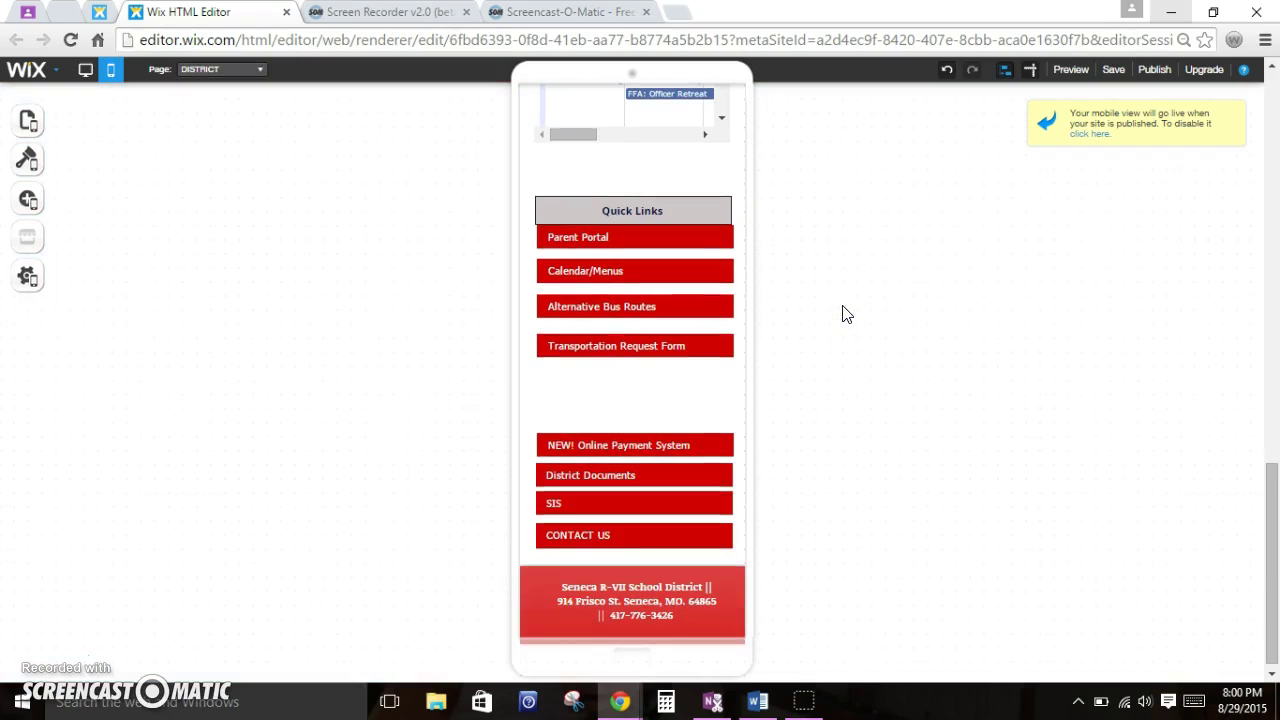
left_click(671, 401)
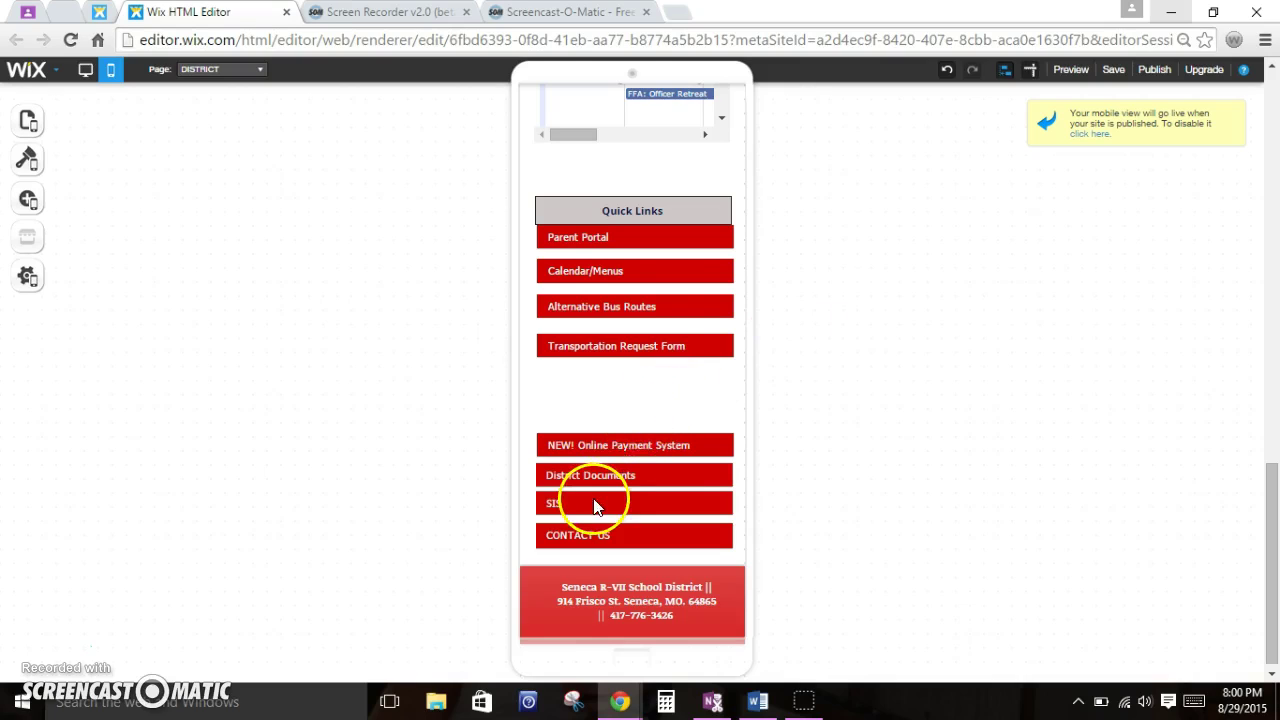
left_click(607, 447)
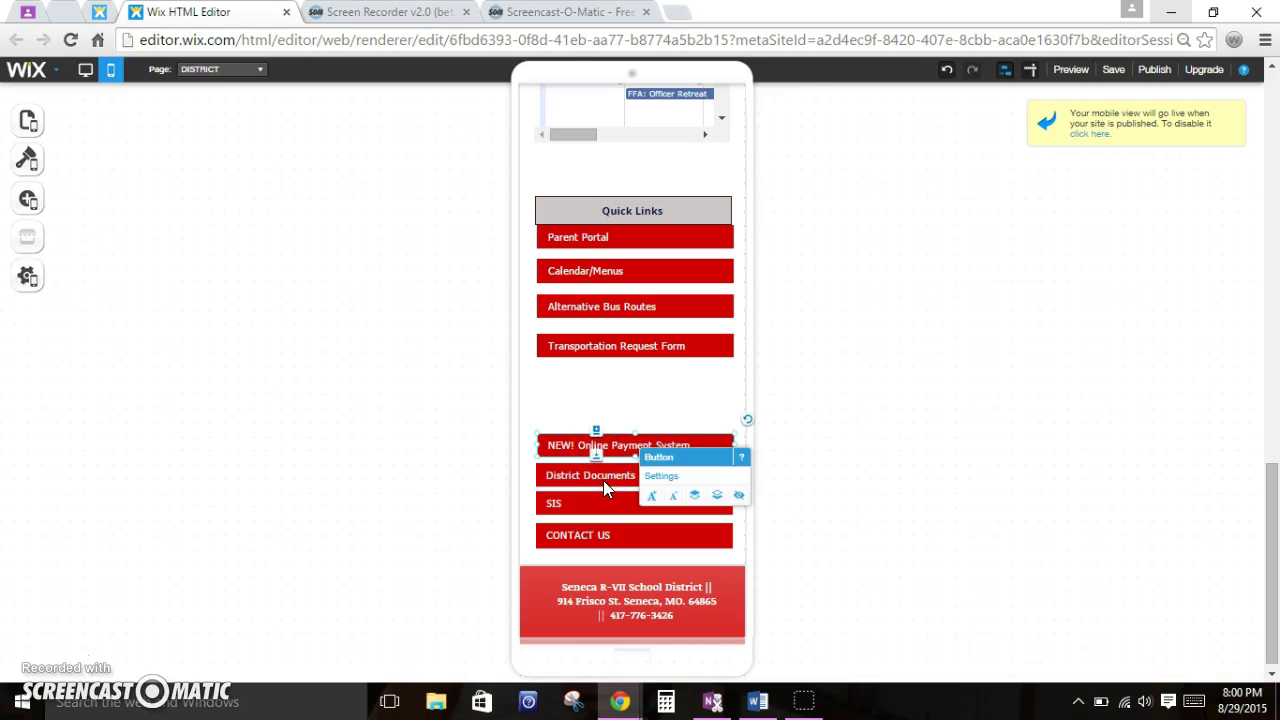
left_click(603, 480, "shift")
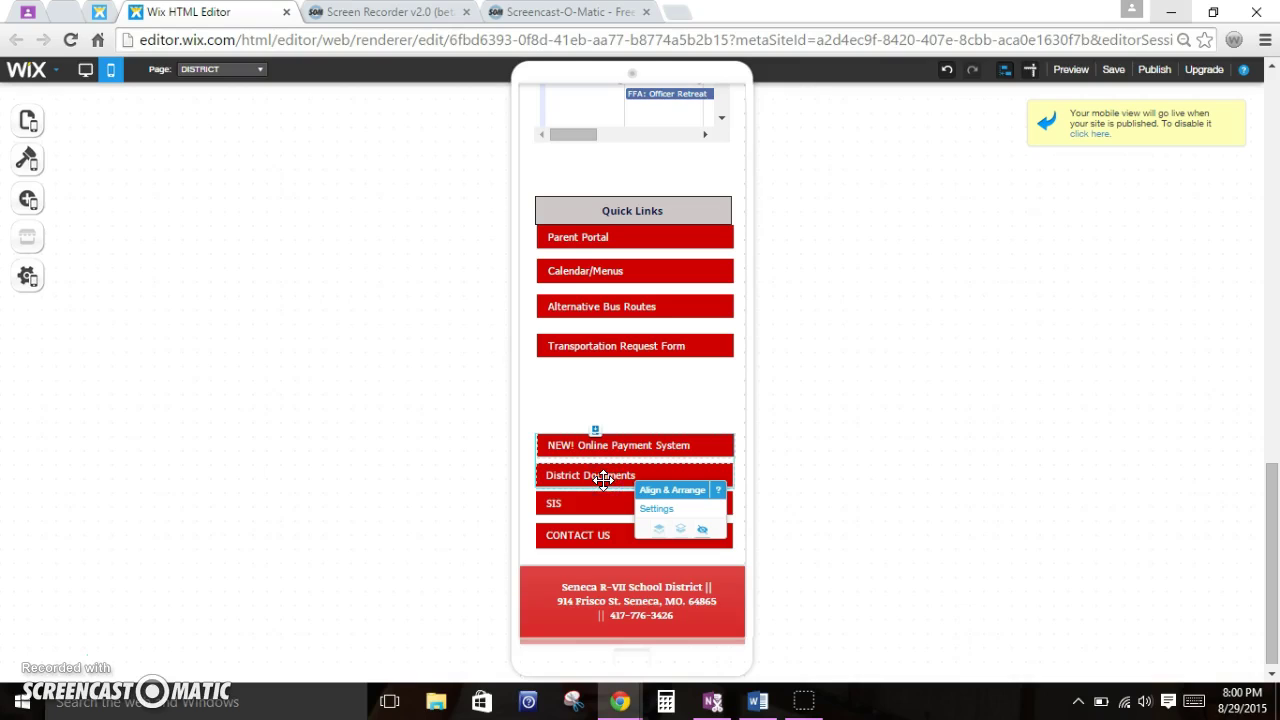
left_click(598, 504, "shift")
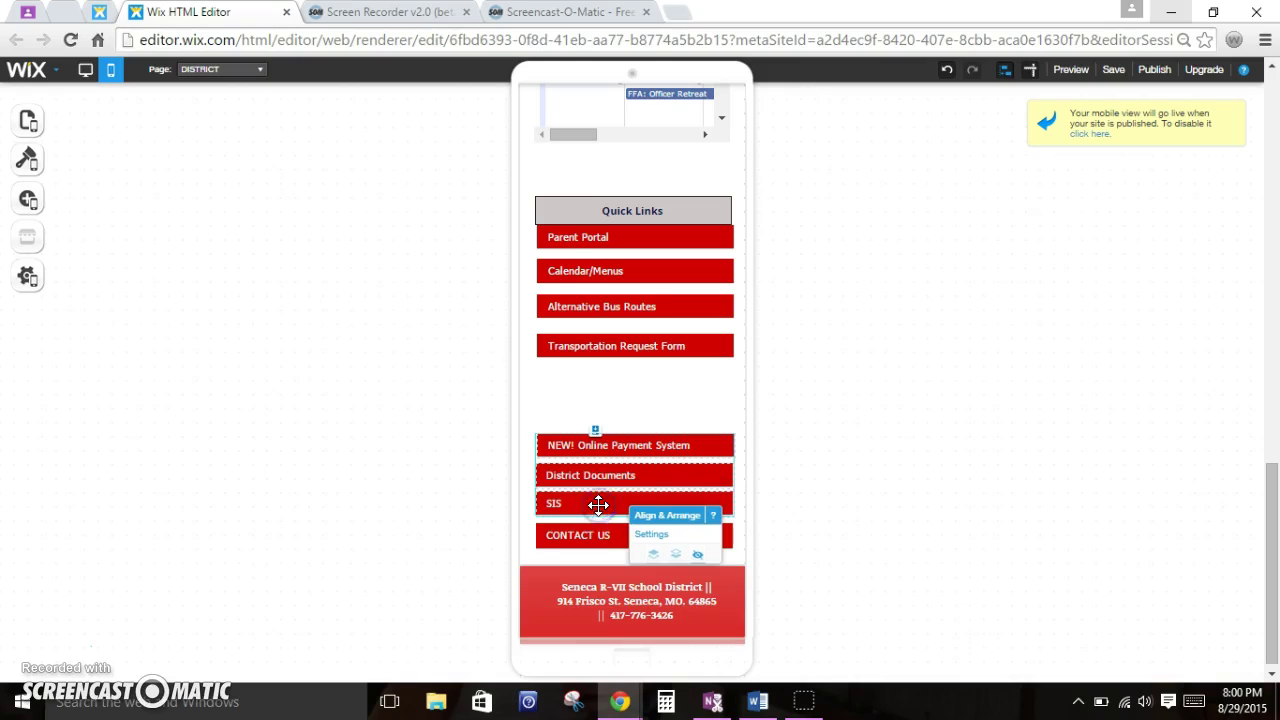
left_click(598, 537, "shift")
left_click_drag(597, 535, 600, 467)
left_click(790, 460)
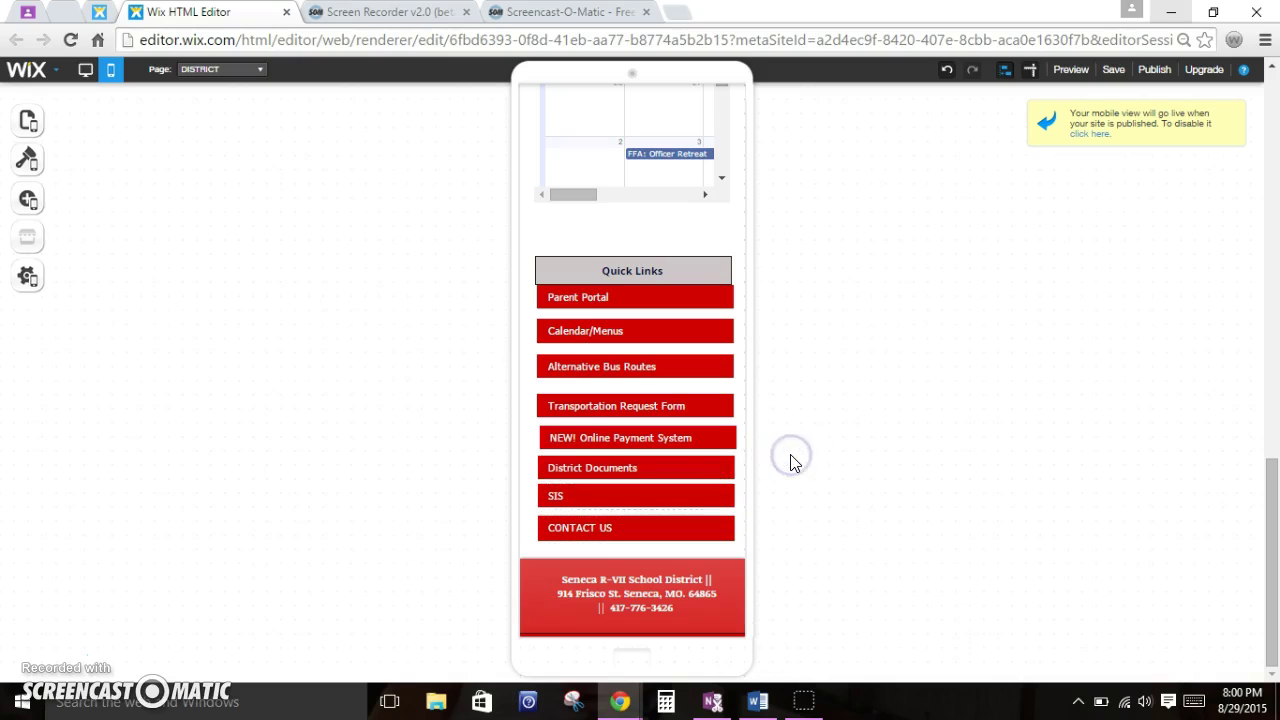
Step: Nudge NEW! Online Payment System and Transportation Request Form into line with the other buttons
scroll(792, 461, "up", 1)
left_click(700, 470)
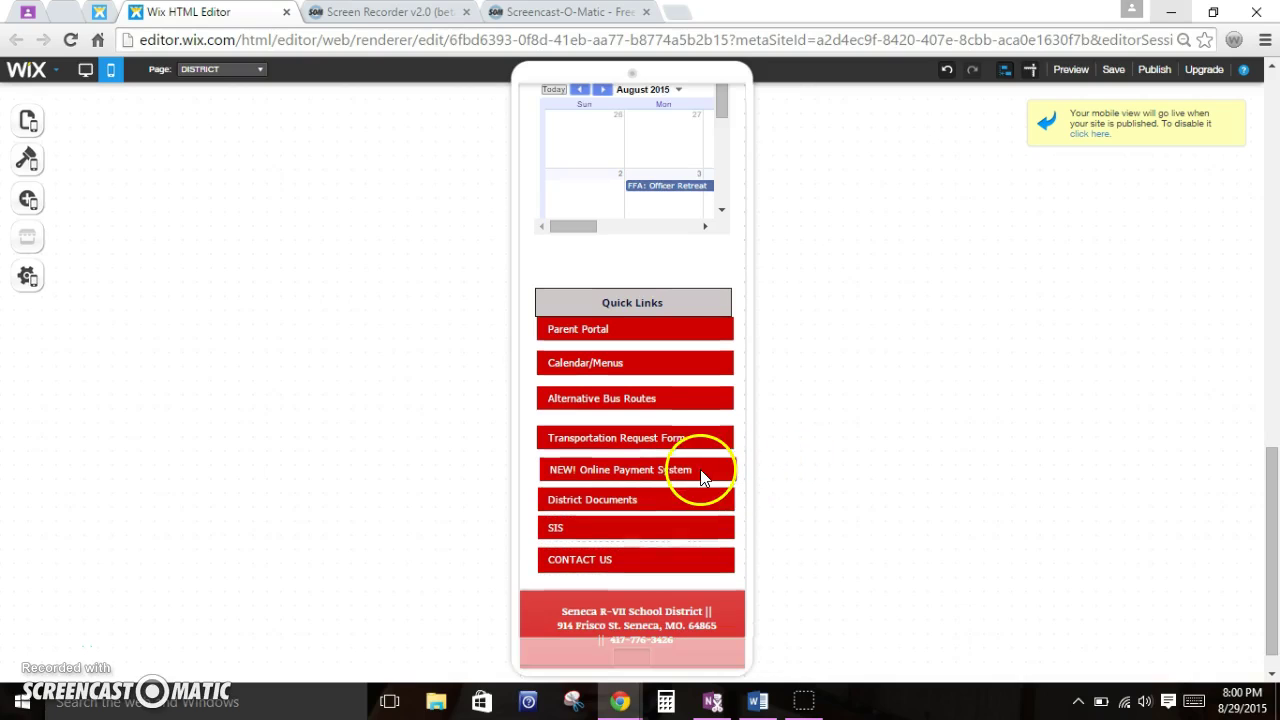
left_click_drag(714, 470, 709, 468)
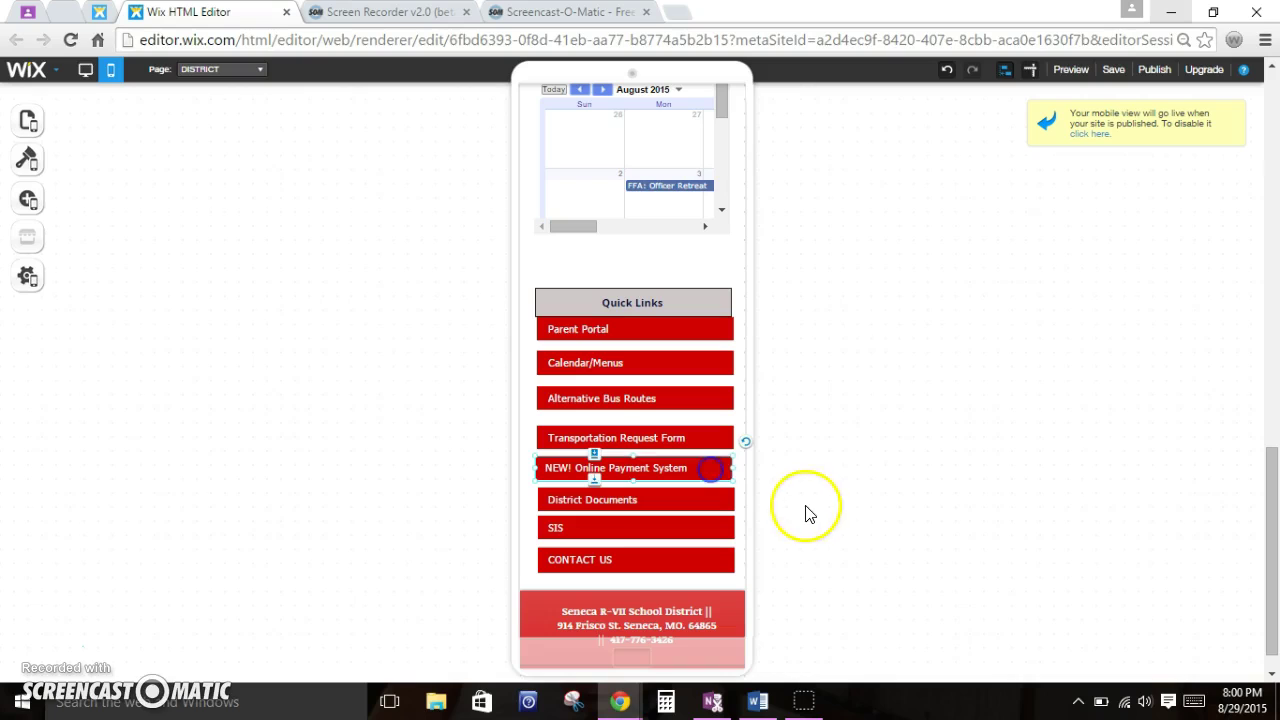
left_click(737, 470)
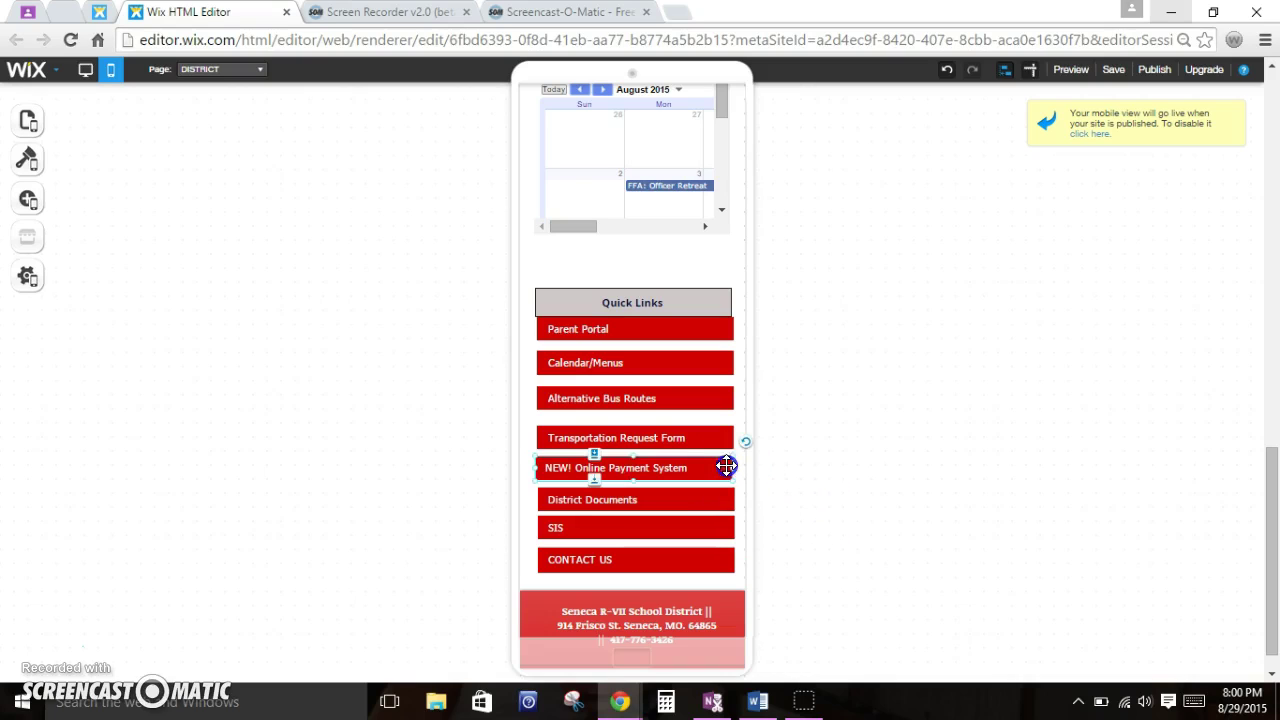
left_click_drag(729, 467, 729, 467)
left_click(820, 451)
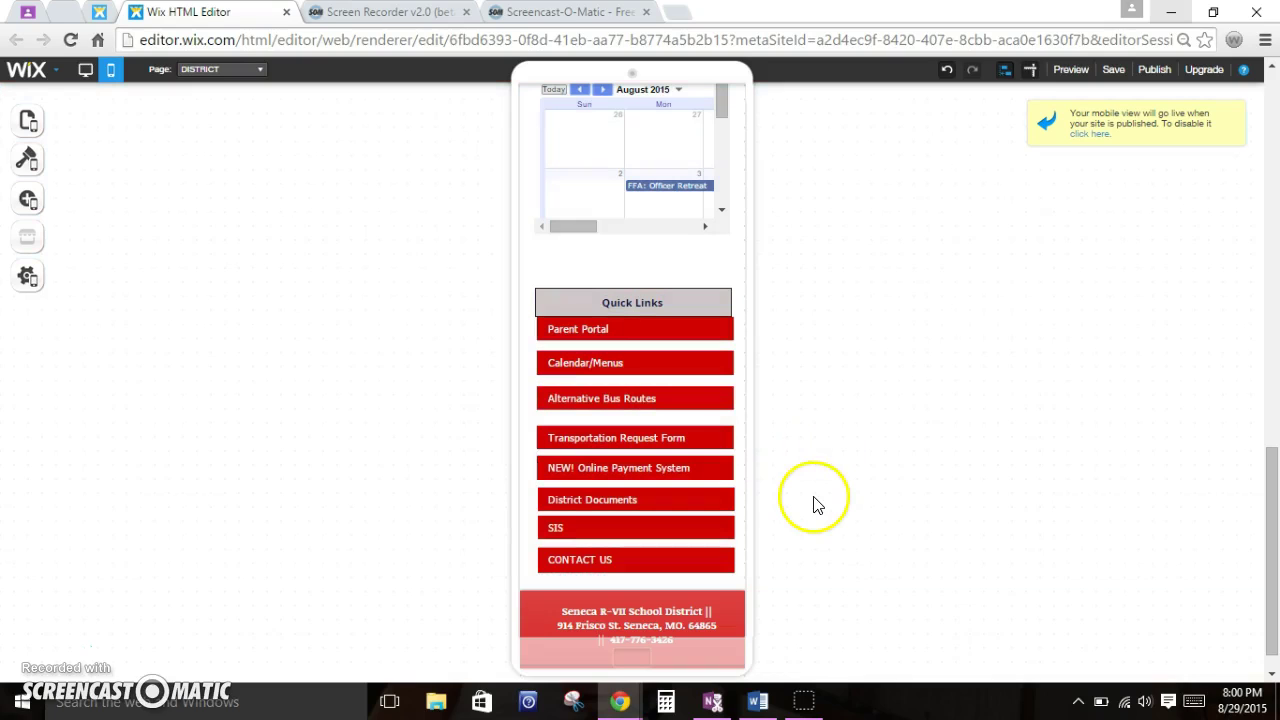
left_click_drag(712, 437, 714, 432)
left_click(806, 457)
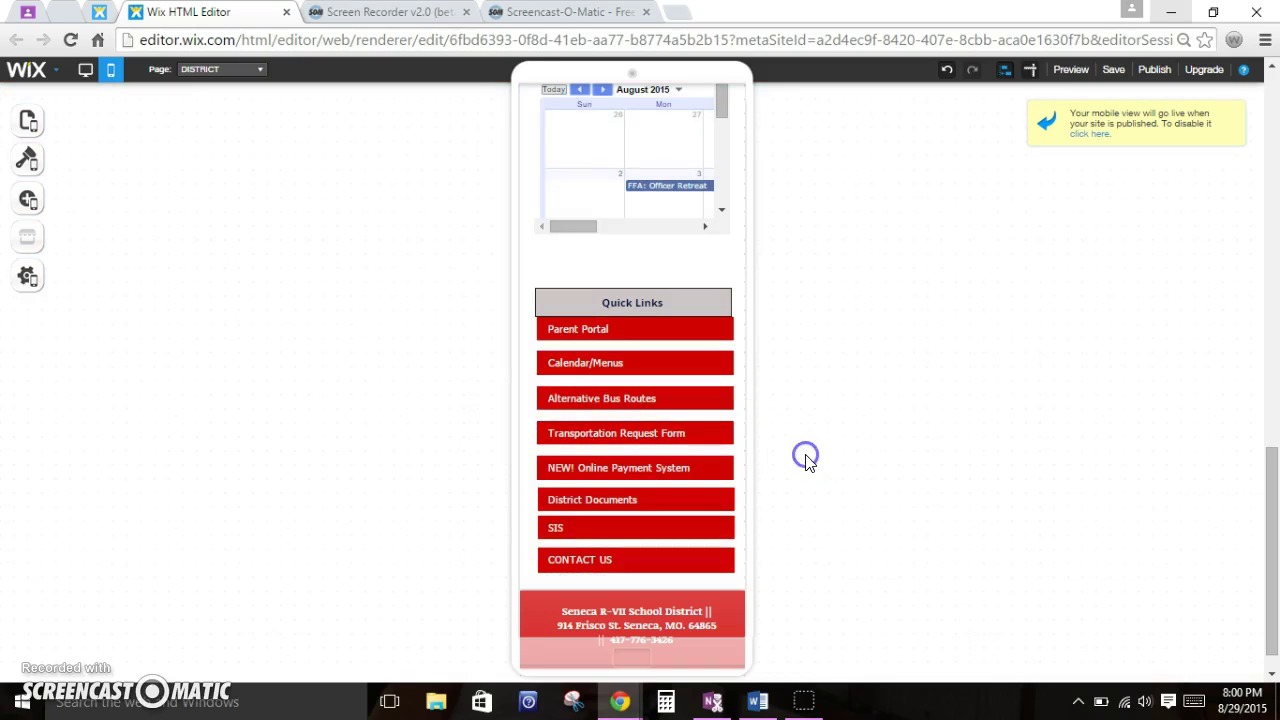
scroll(810, 462, "up", 2)
Step: Switch to the desktop layout and move the Renaissance Place button just below the News items
scroll(810, 463, "up", 5)
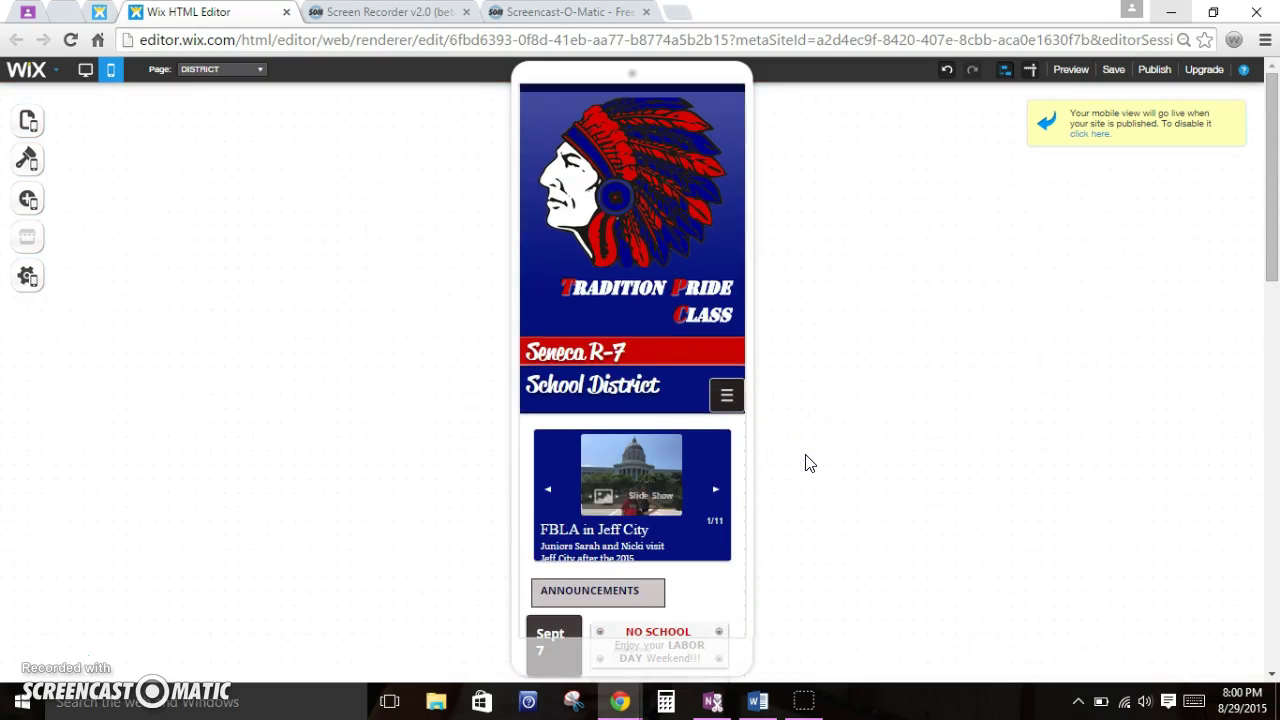
left_click(85, 72)
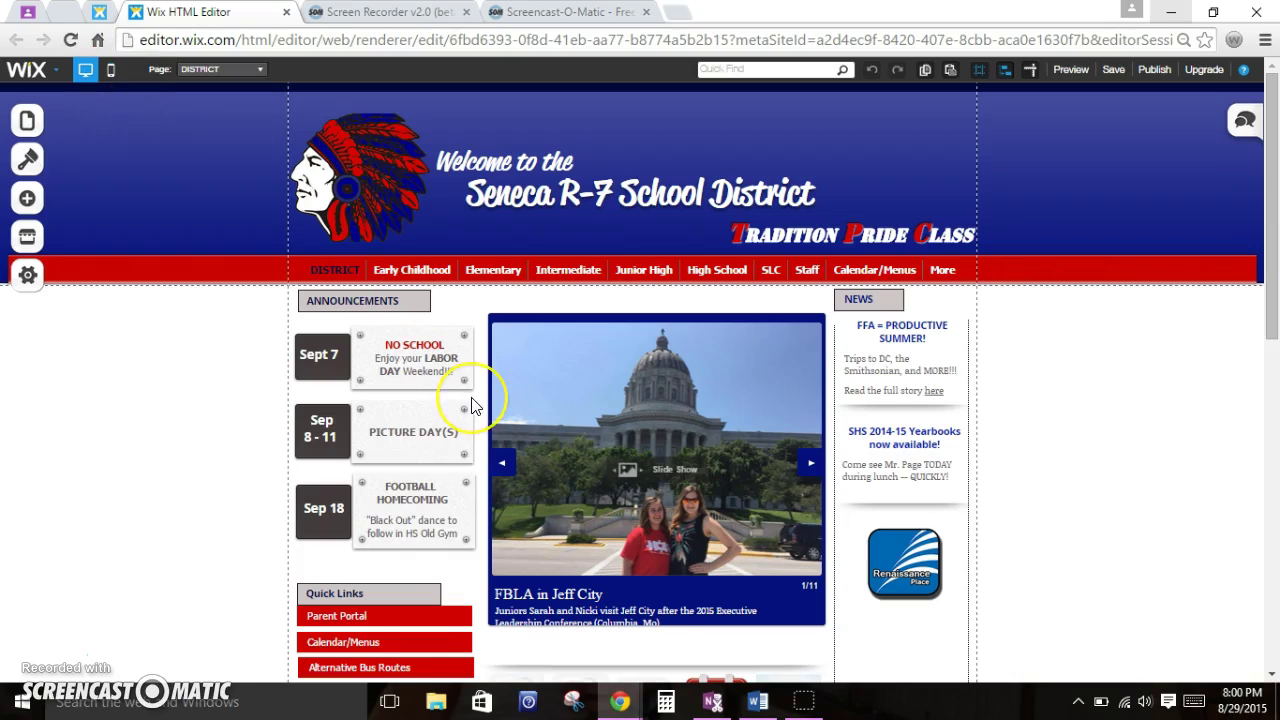
scroll(468, 402, "down", 2)
scroll(473, 405, "down", 1)
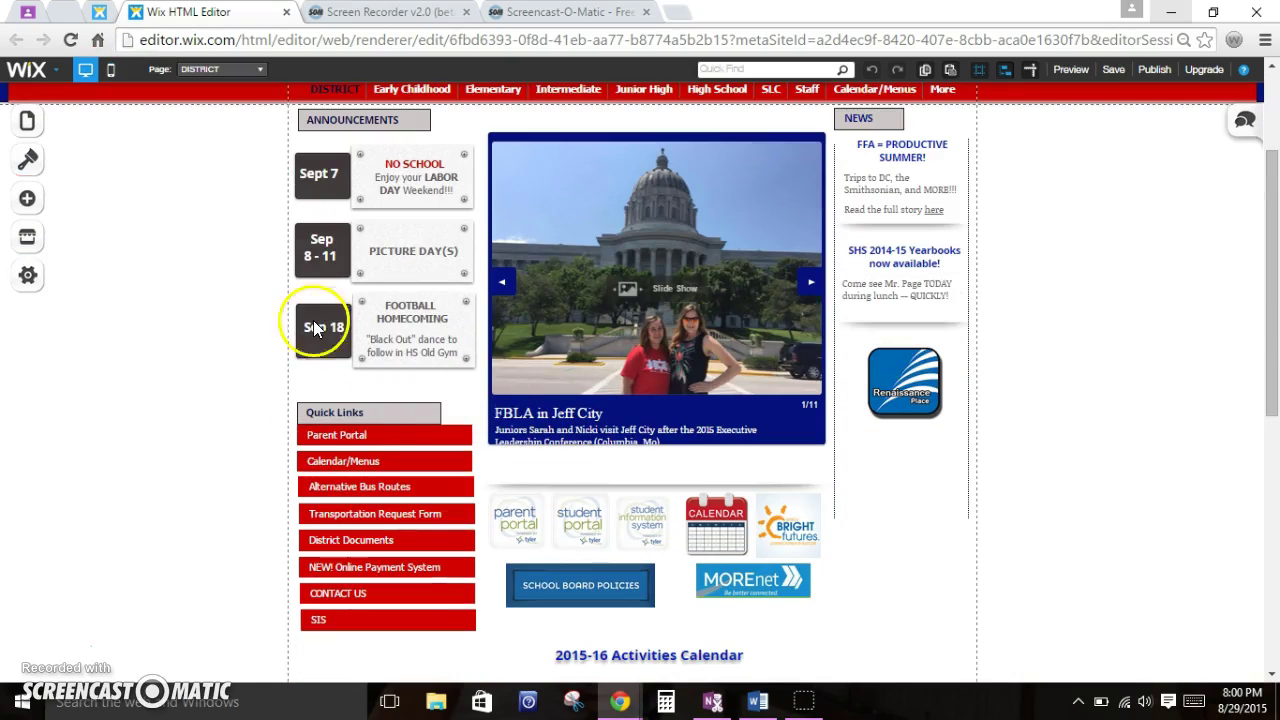
mouse_move(915, 396)
left_mouse_down()
mouse_move(915, 514)
mouse_move(927, 378)
left_mouse_up()
left_click(922, 486)
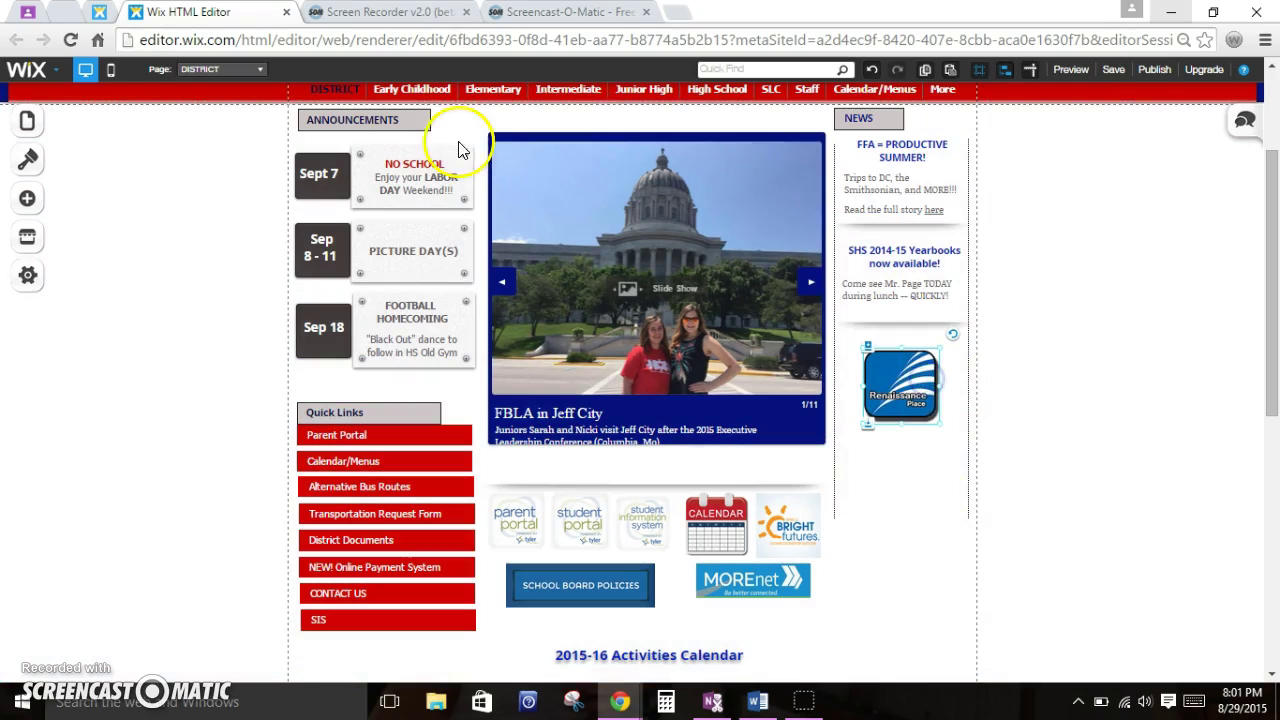
Step: In the mobile layout, hide the embedded activities calendar and its 2015-16 Activities Calendar title
left_click(110, 69)
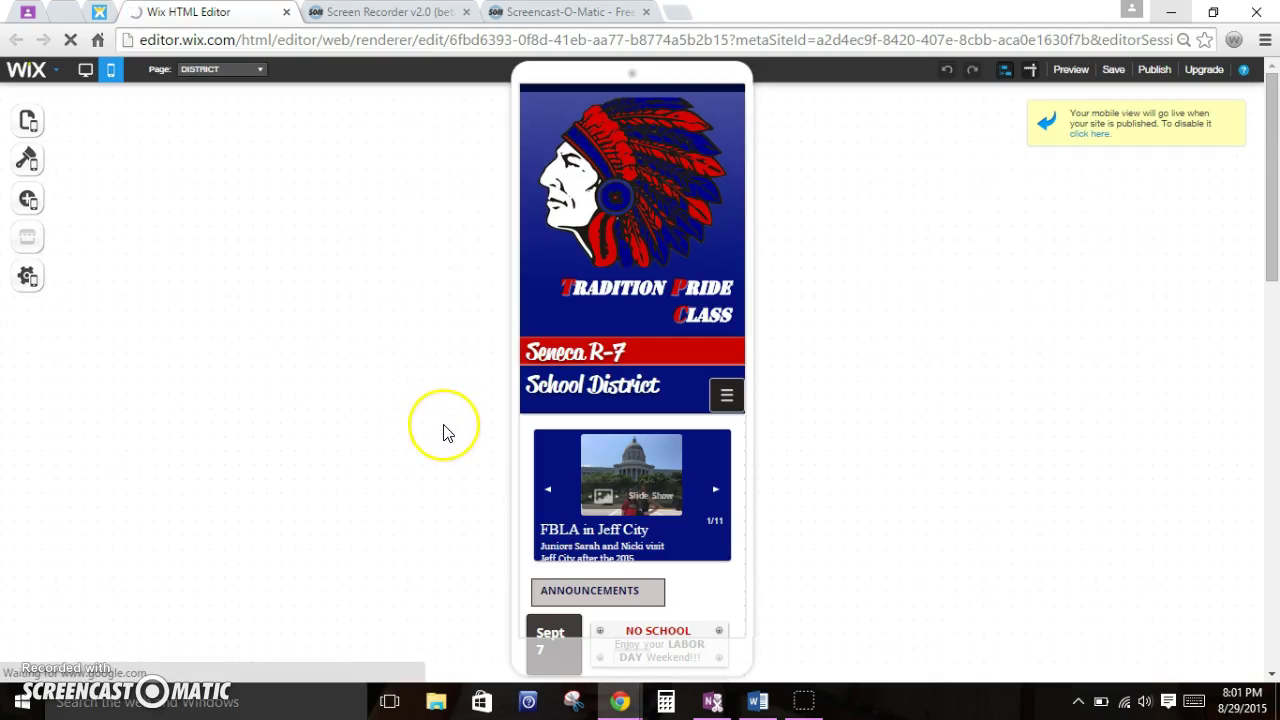
scroll(447, 432, "down", 6)
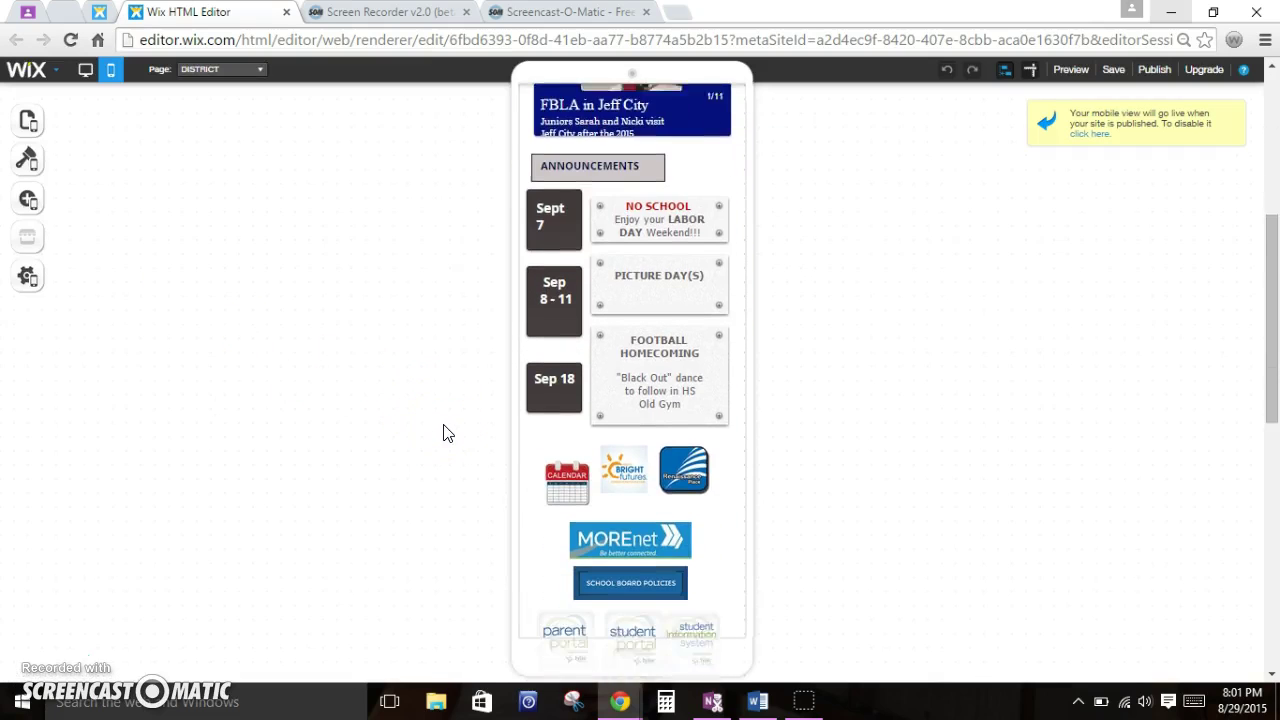
scroll(450, 428, "down", 8)
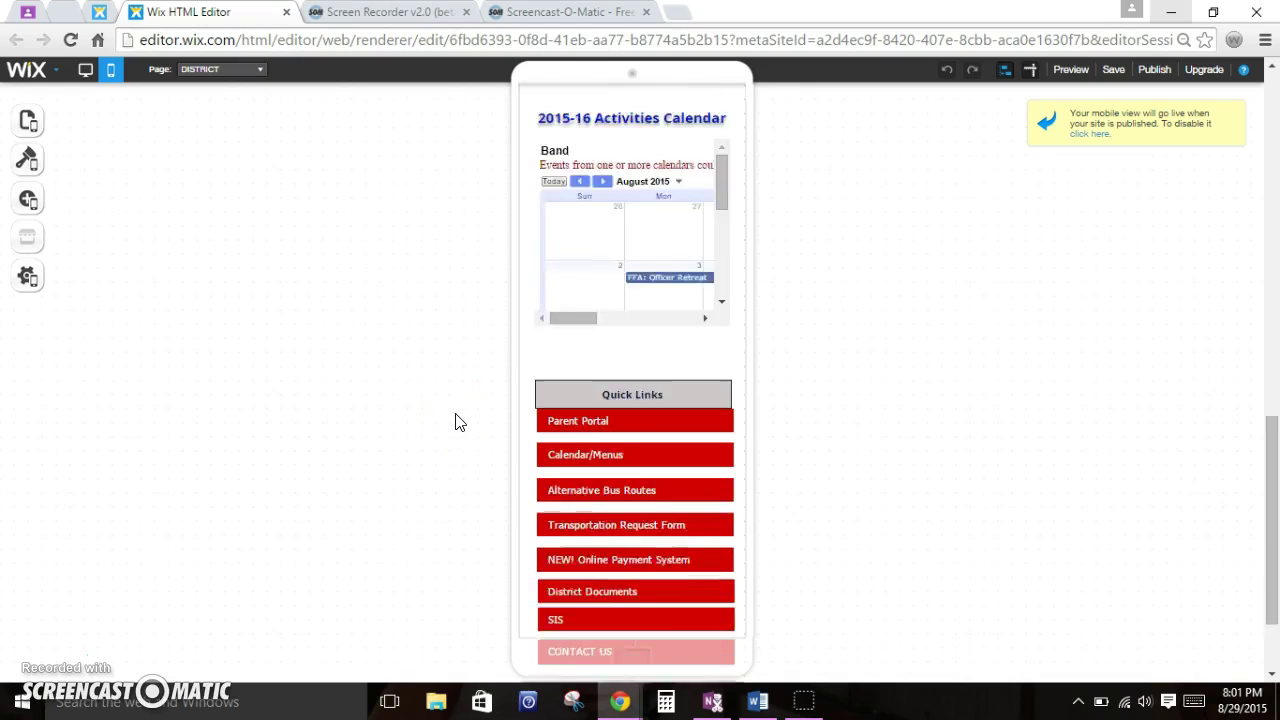
scroll(455, 422, "up", 3)
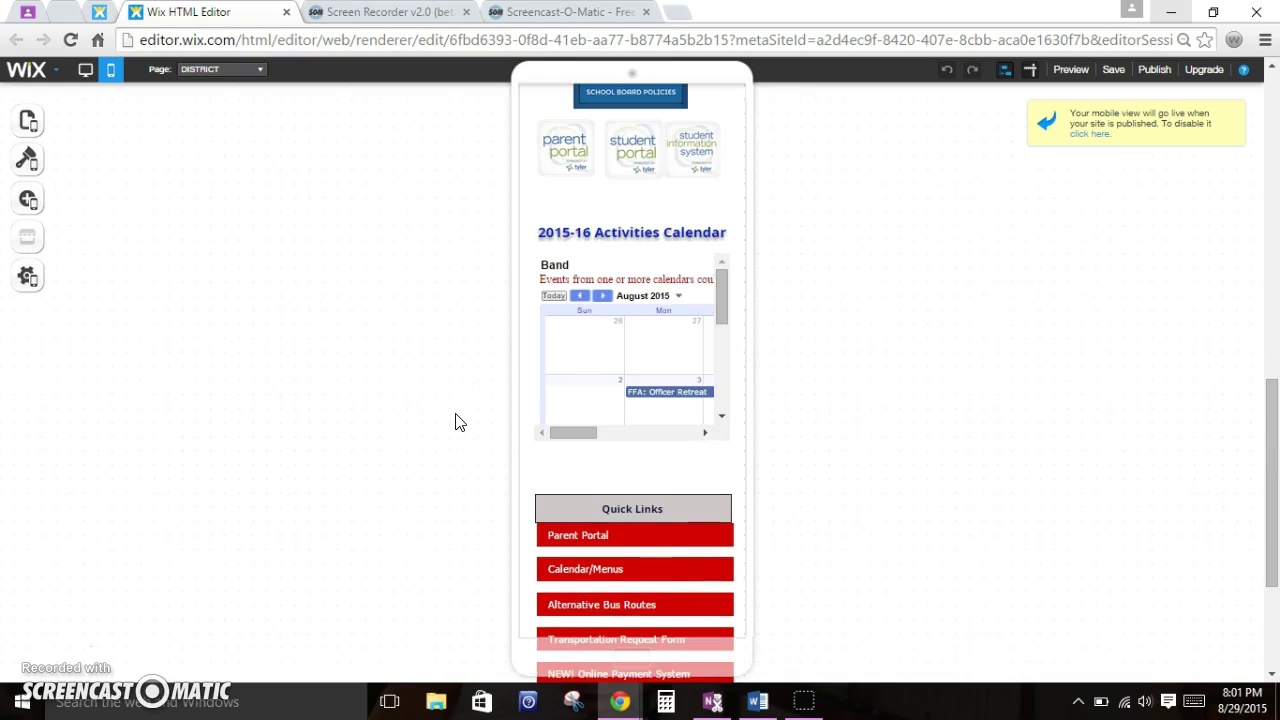
scroll(455, 422, "down", 1)
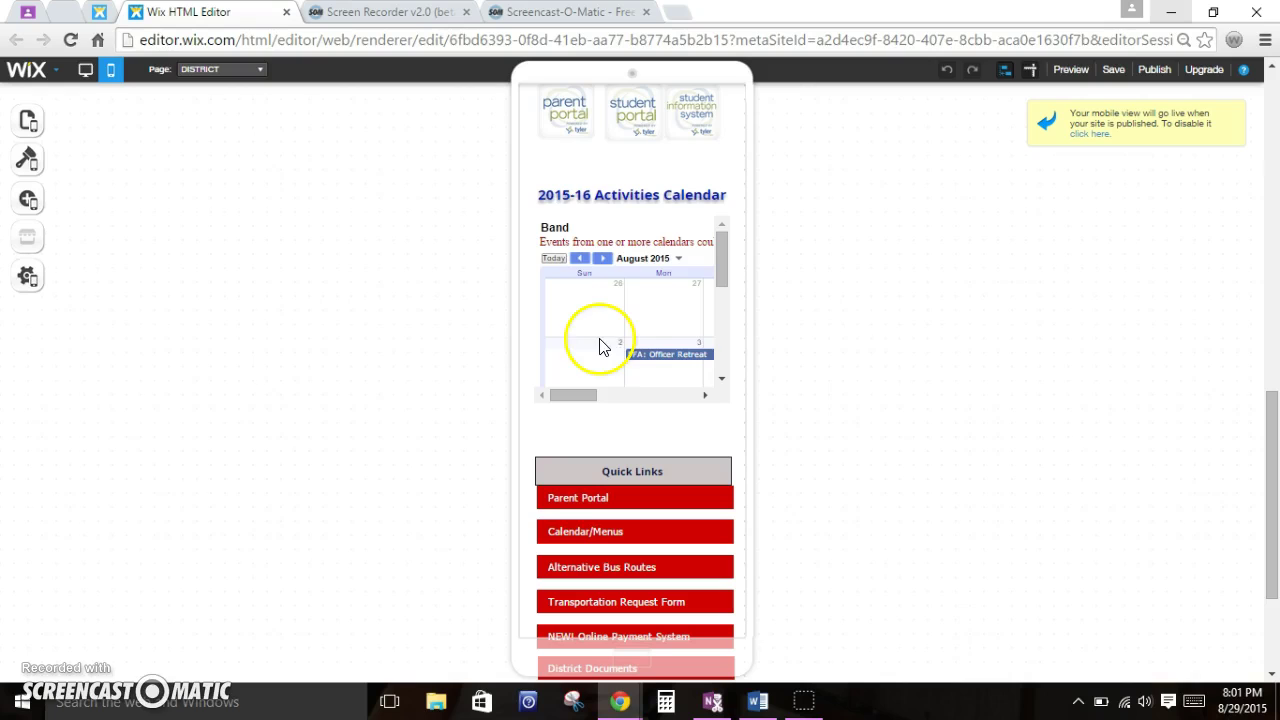
left_click(633, 223)
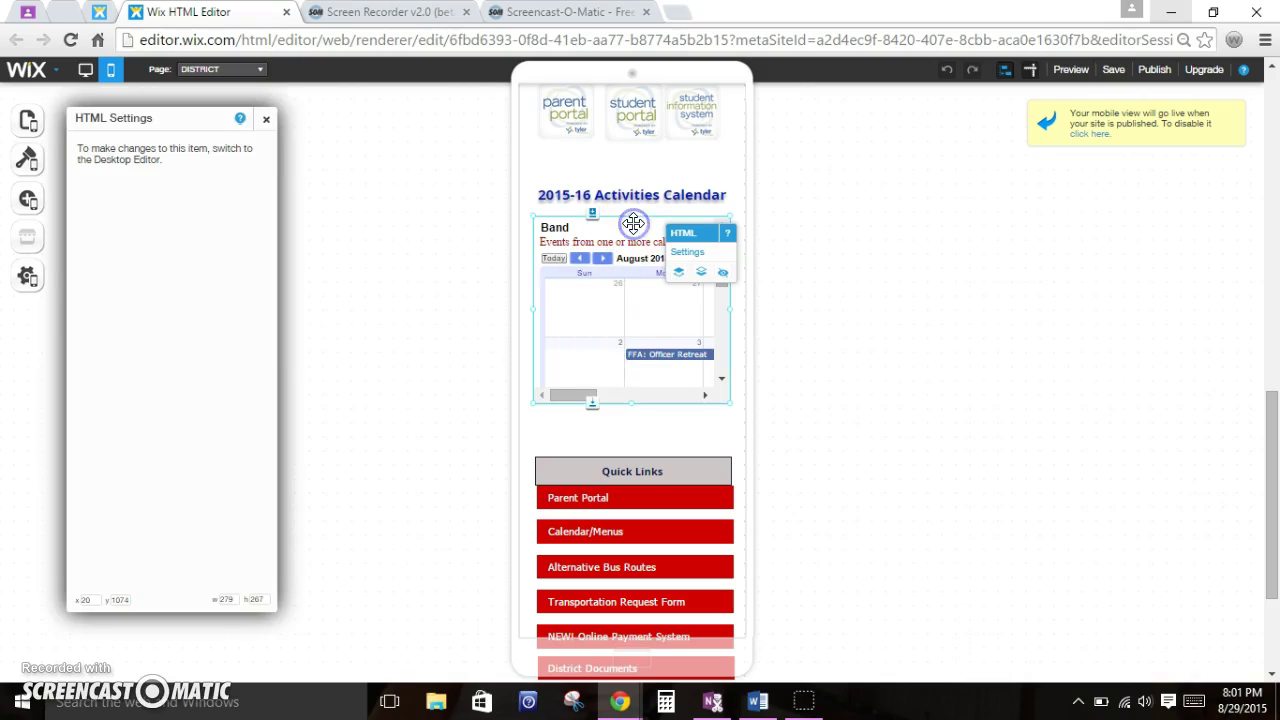
key("Delete")
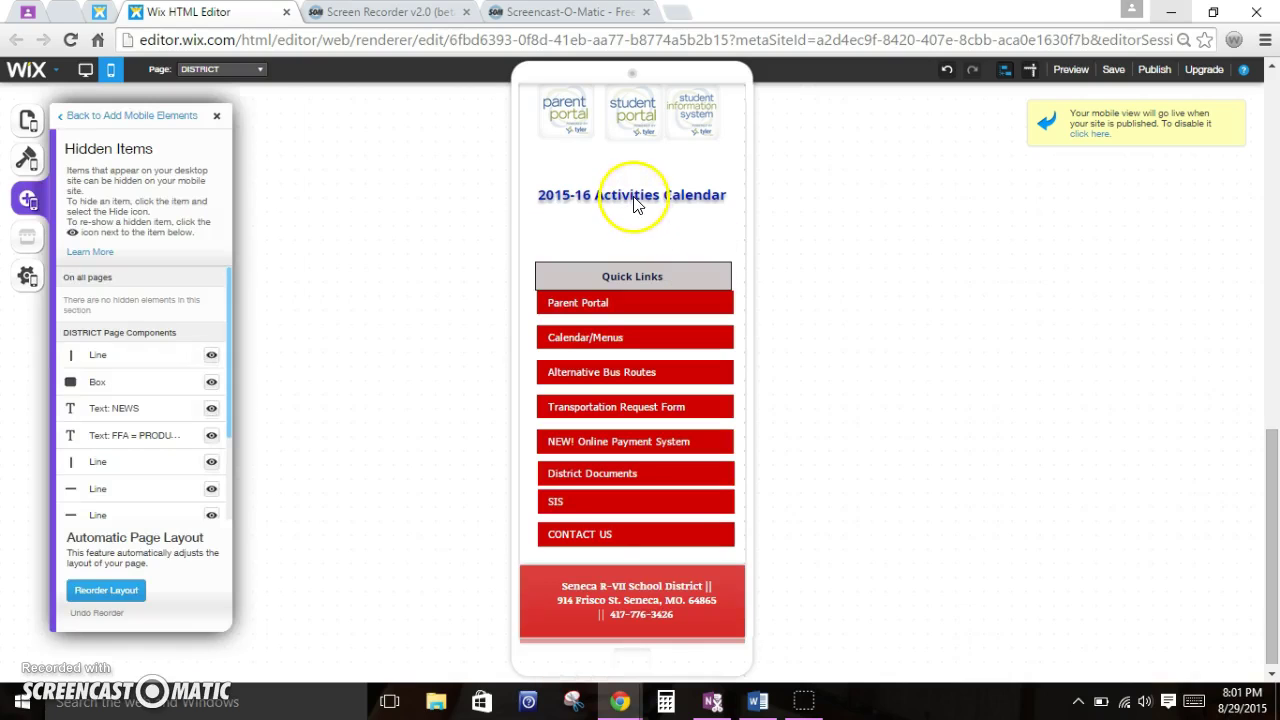
left_click(633, 195)
key("Delete")
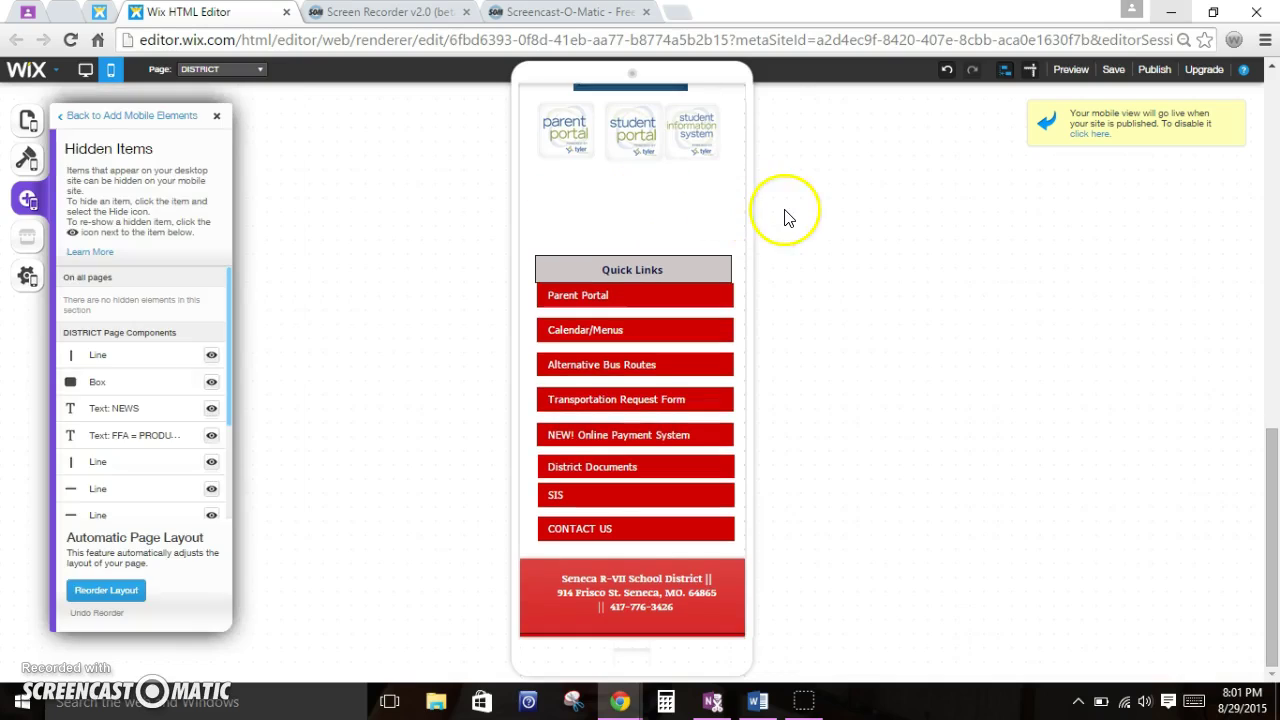
Step: Line up the parent portal, student portal and student information system images in one row
scroll(785, 218, "up", 2)
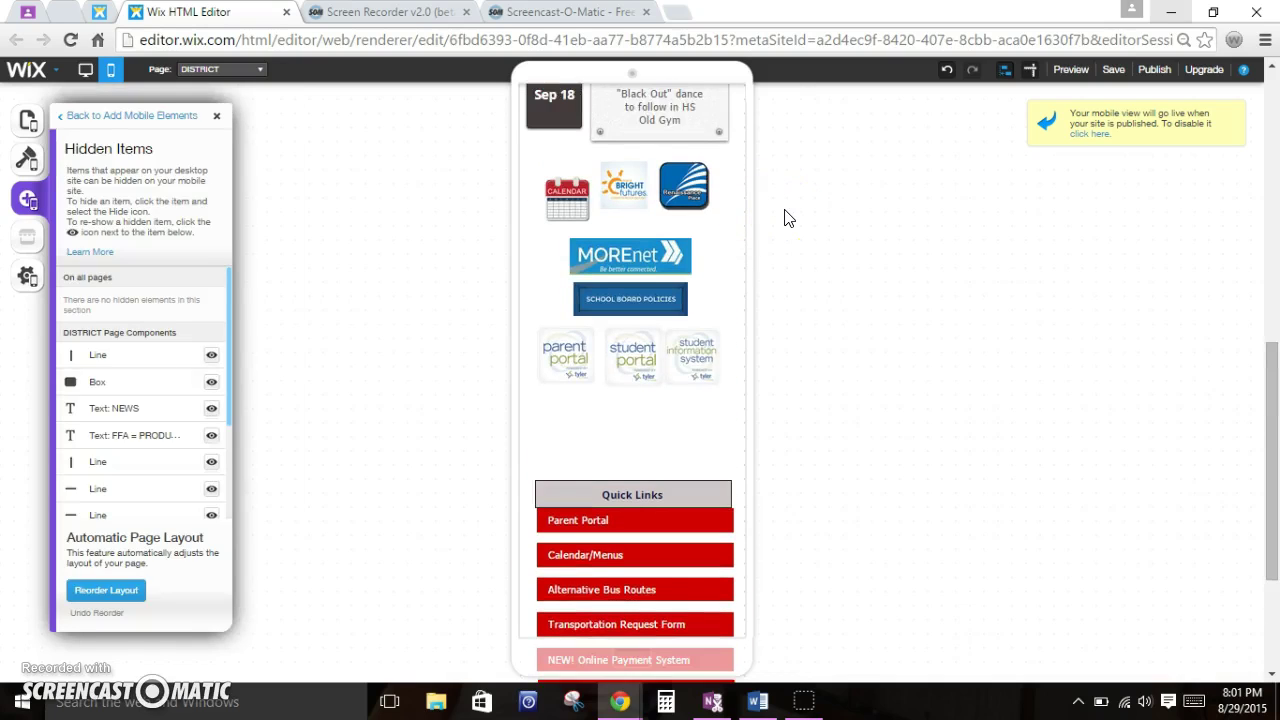
scroll(785, 214, "down", 1)
left_click(560, 318)
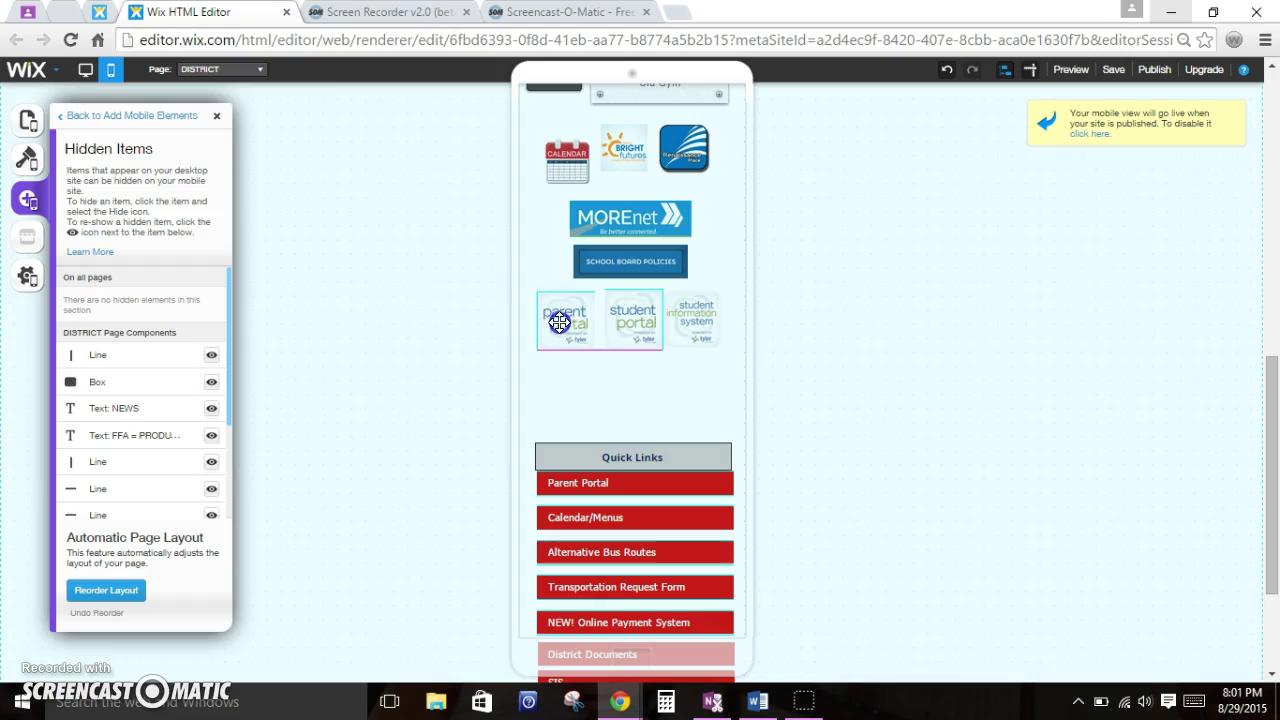
left_click(588, 316)
left_click_drag(620, 330, 693, 336)
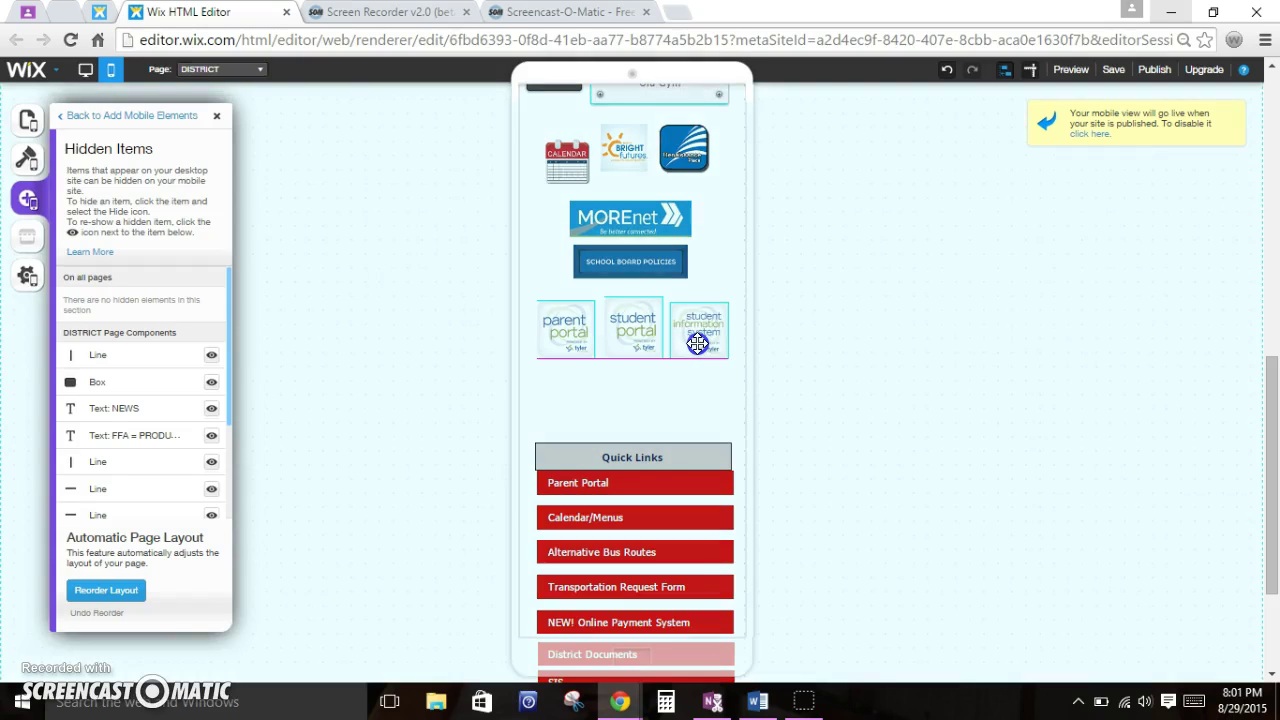
left_click_drag(697, 339, 705, 295)
left_click(851, 367)
scroll(850, 370, "up", 2)
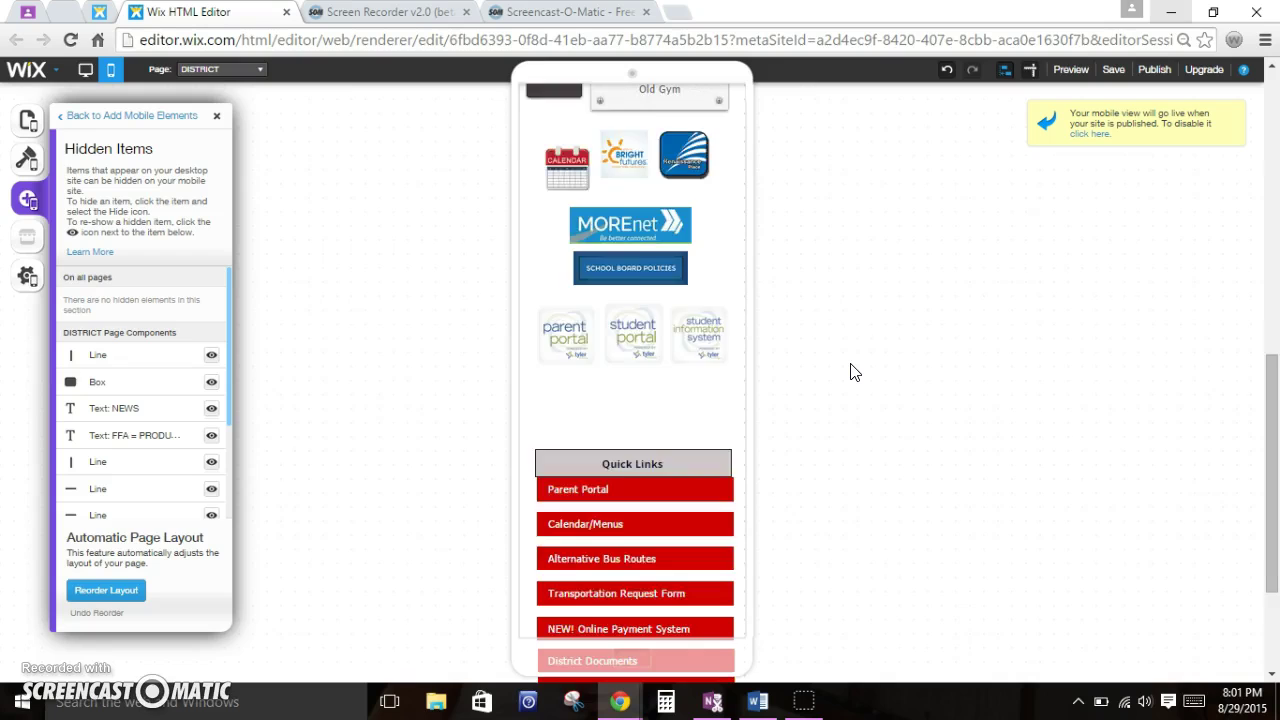
scroll(850, 370, "up", 2)
left_click_drag(586, 600, 744, 418)
scroll(744, 418, "up", 10)
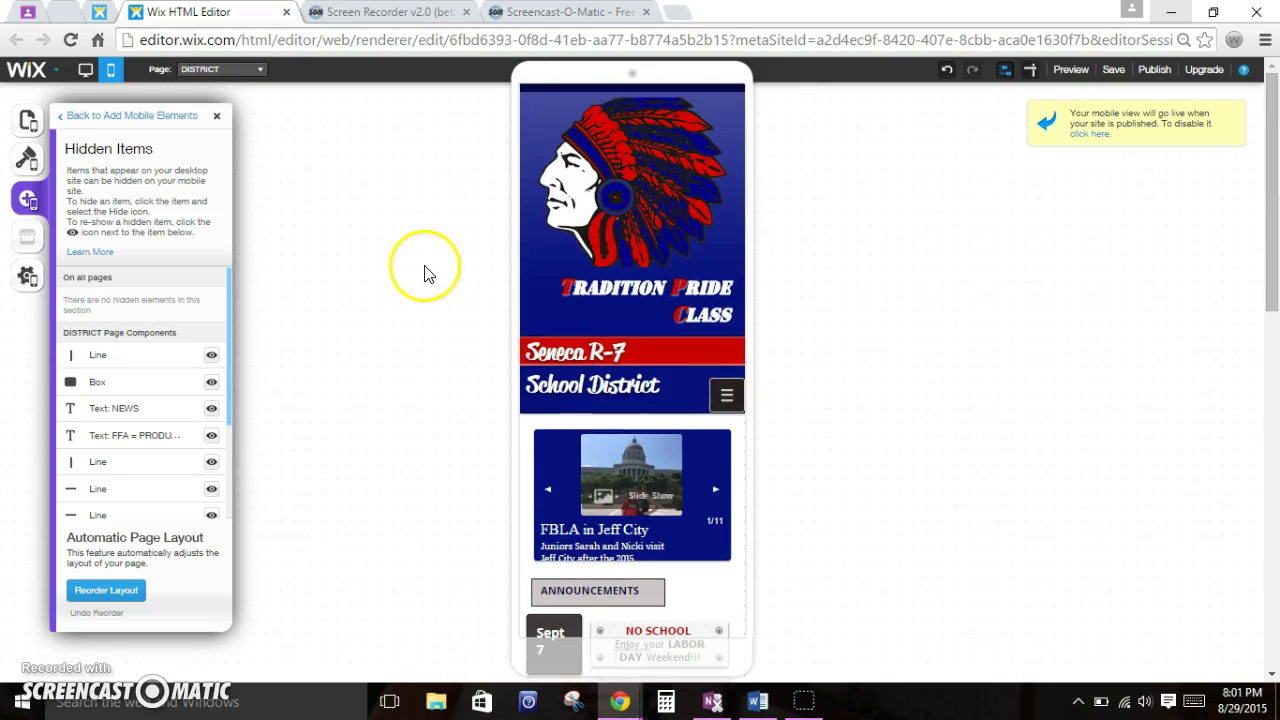
Step: Close the Hidden Items panel and switch from the mobile layout to the Desktop Editor
left_click(216, 115)
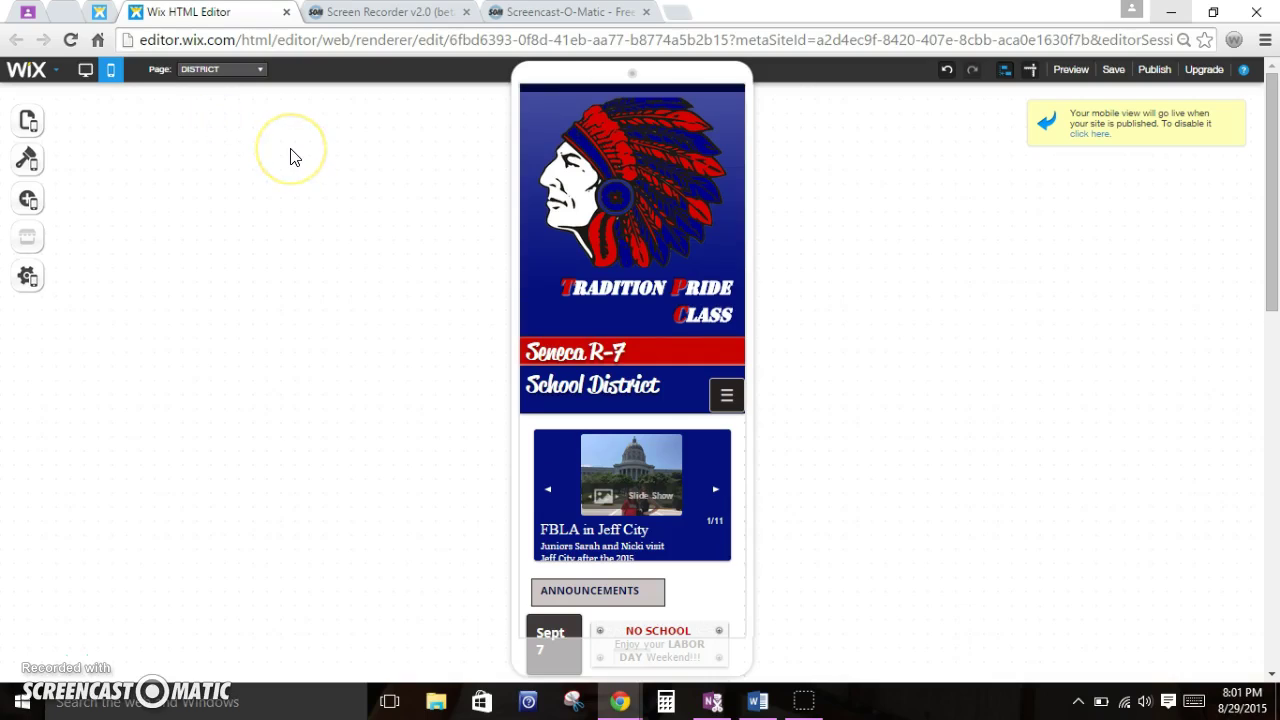
scroll(290, 157, "down", 1)
left_click(97, 80)
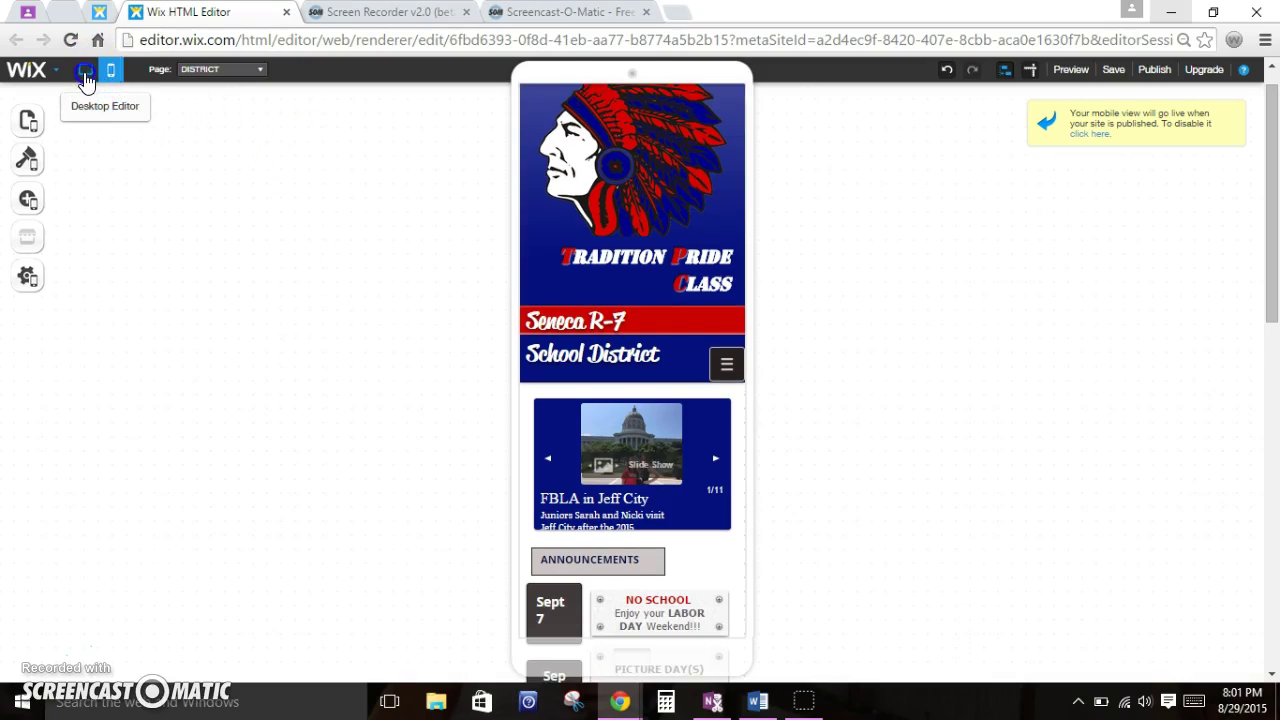